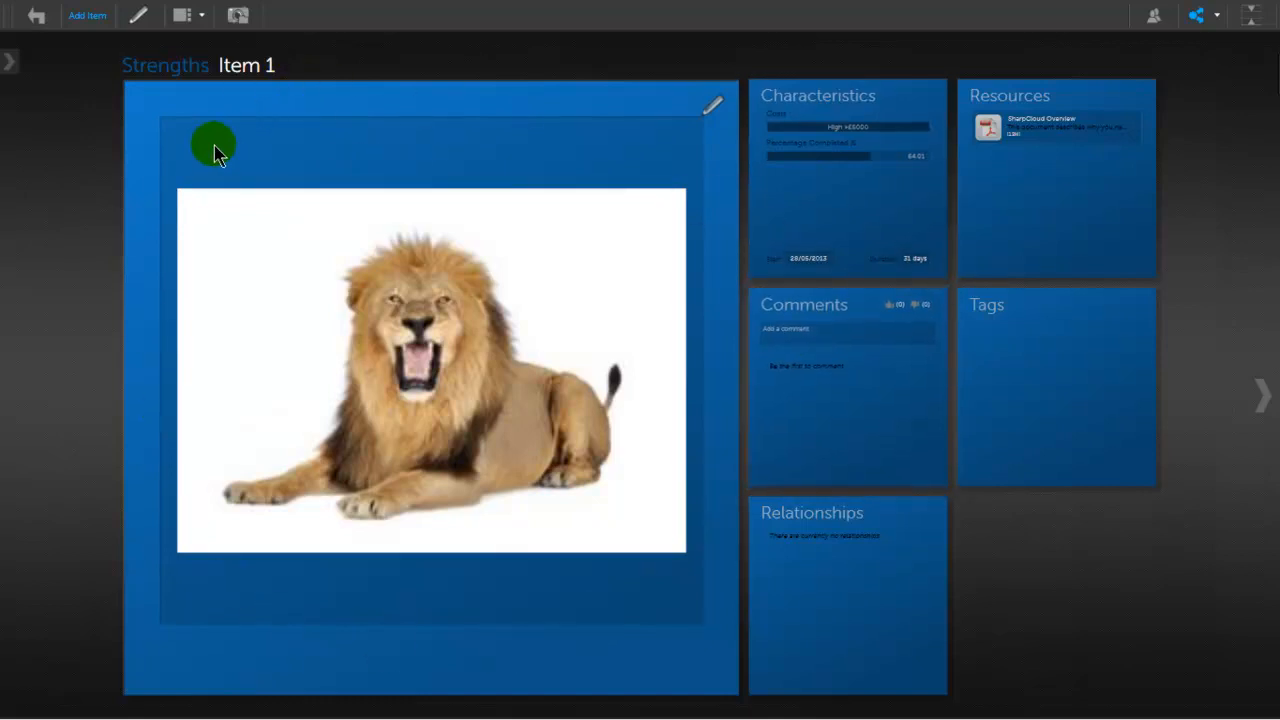
Examine Item 1's editable title, description and image settings, and return to the story view without changing them
click(712, 108)
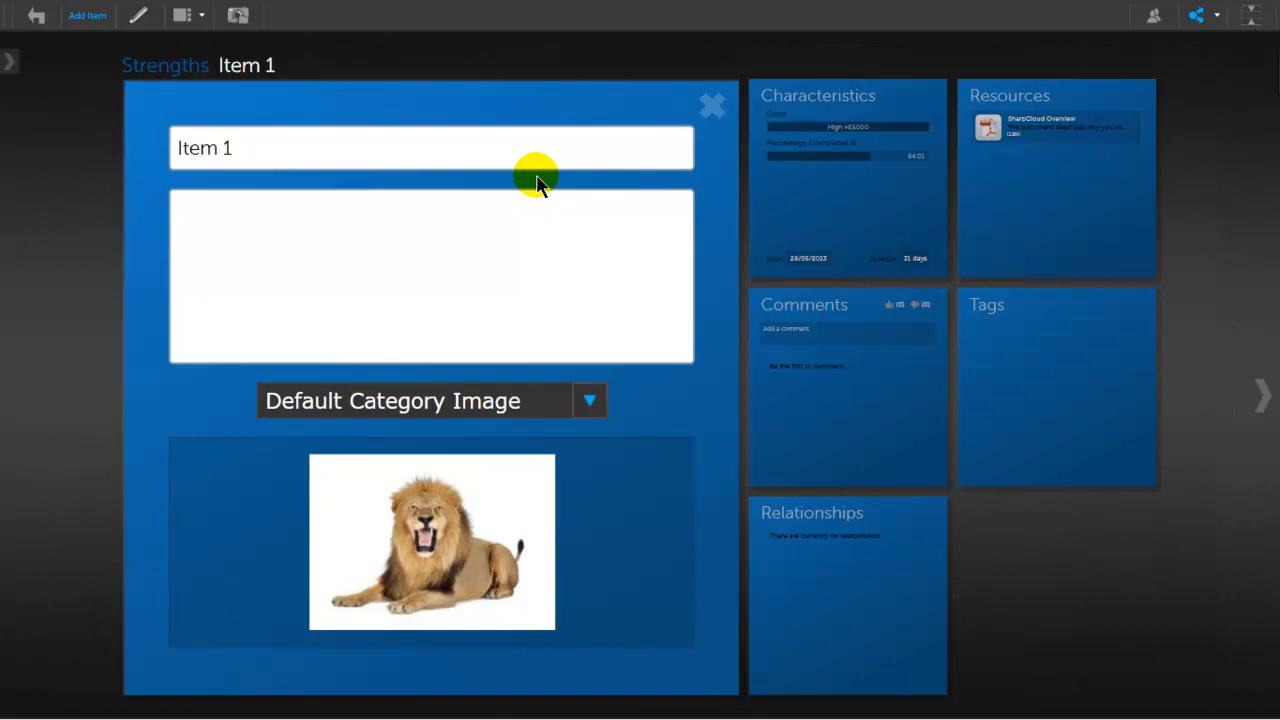
click(272, 211)
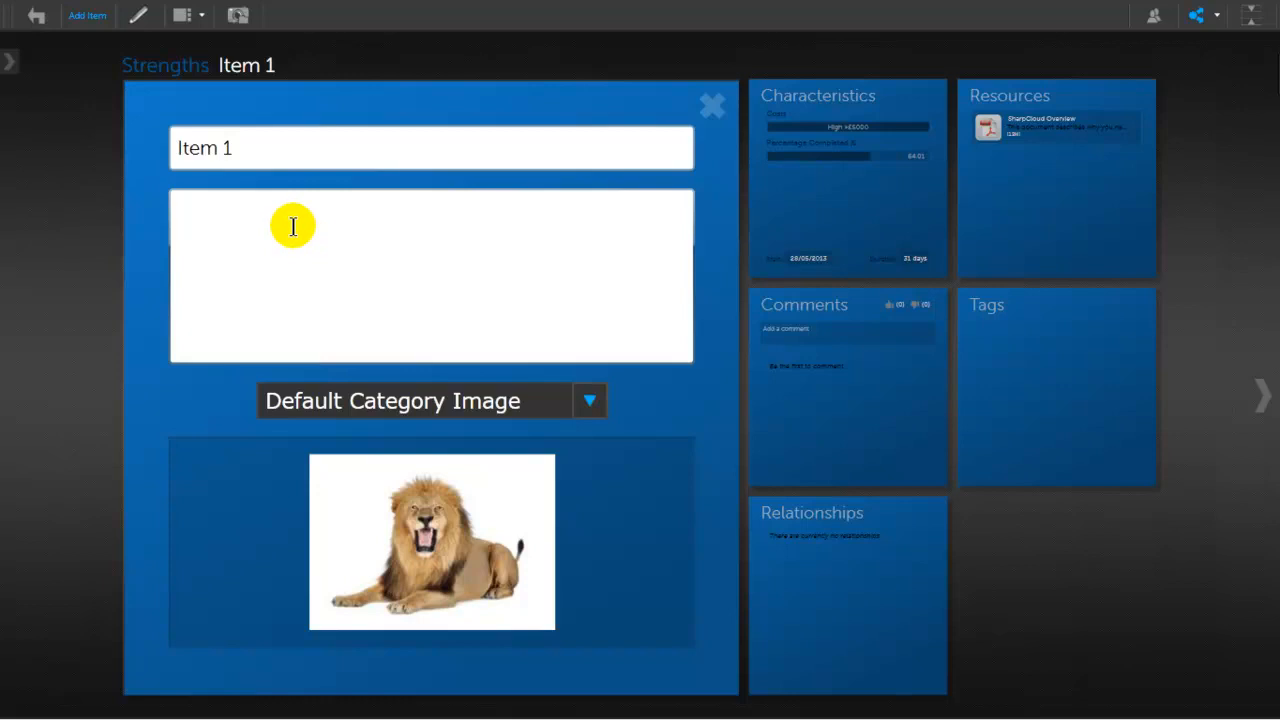
click(1022, 553)
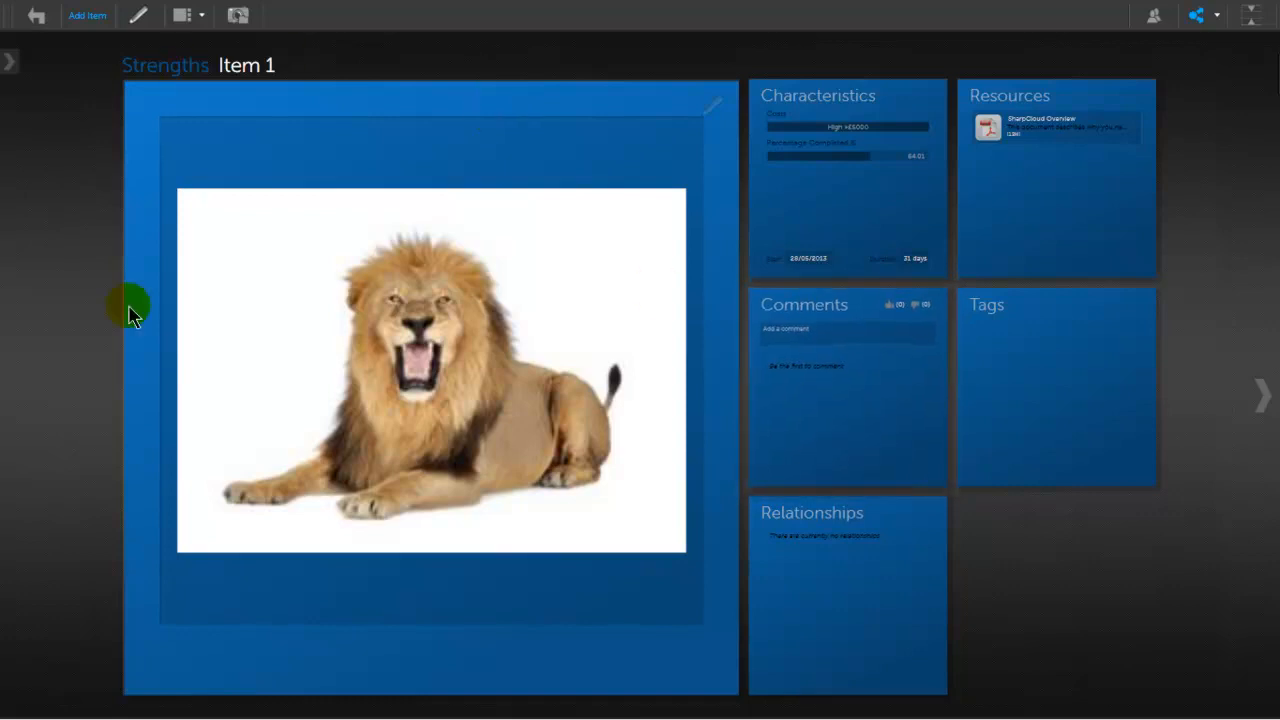
click(1113, 597)
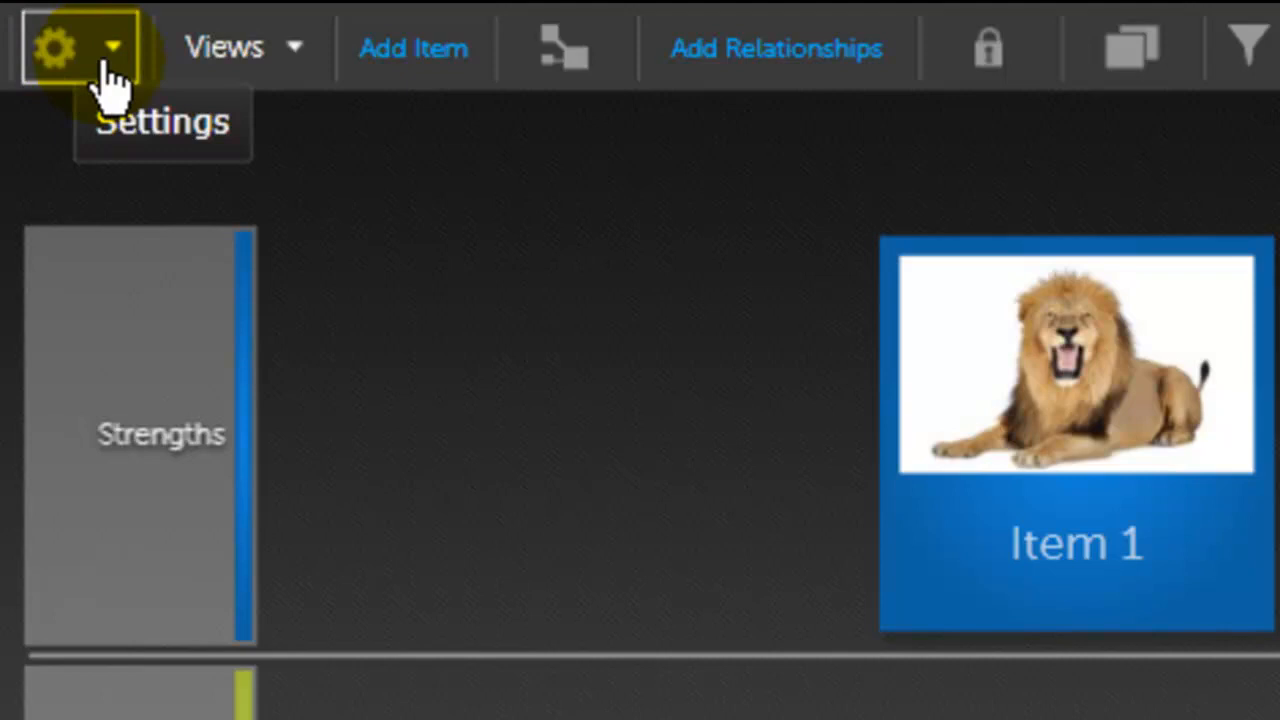
Rename the Characteristics global panel to Metrics in the story setup and save the setup
click(105, 62)
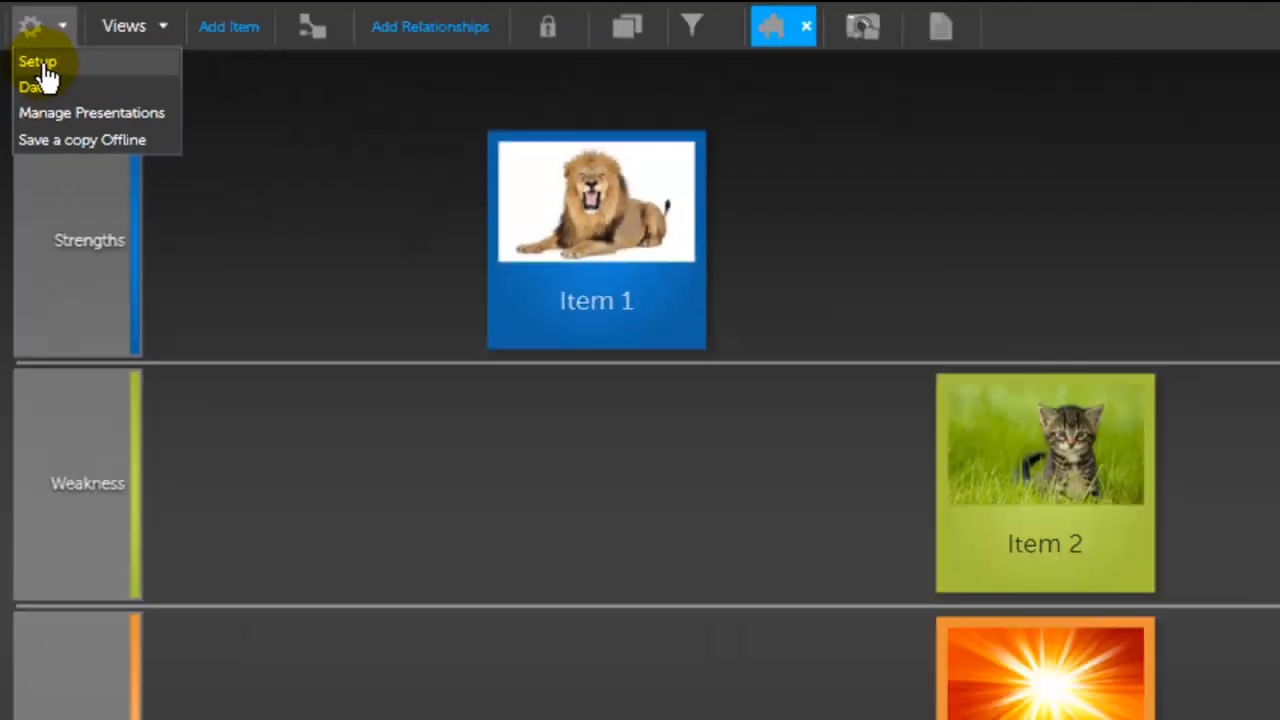
click(40, 64)
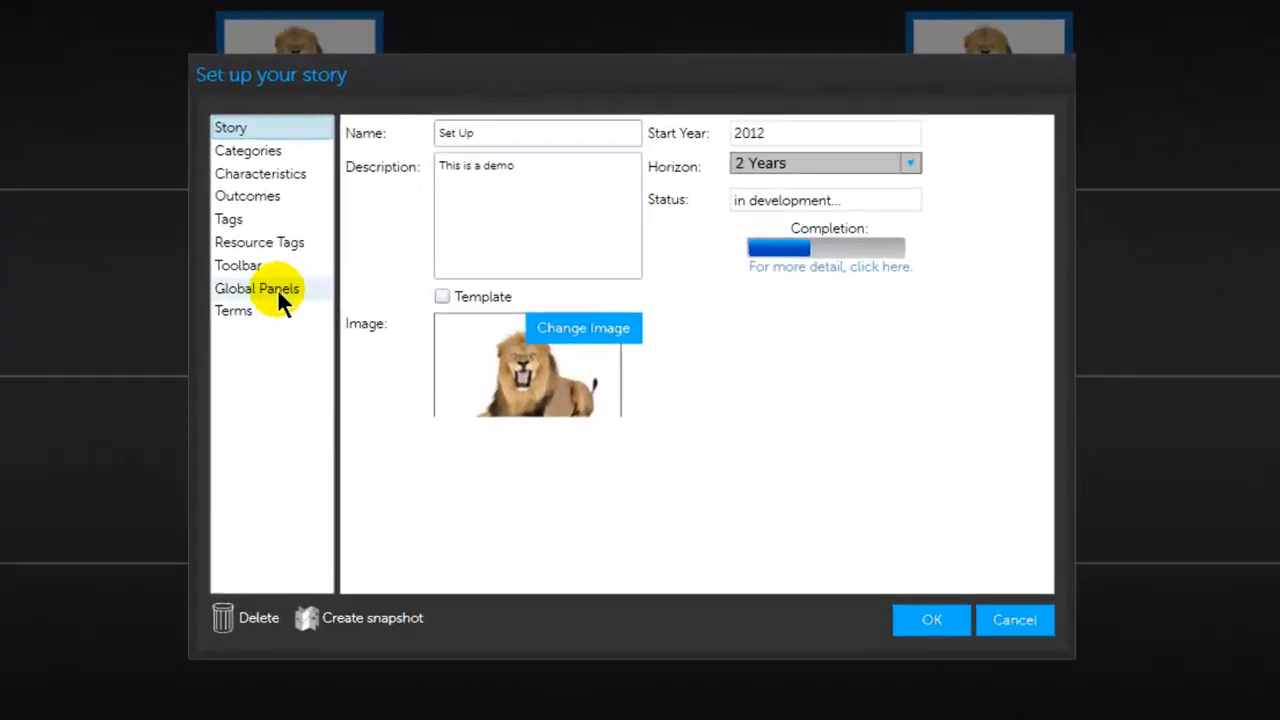
click(258, 284)
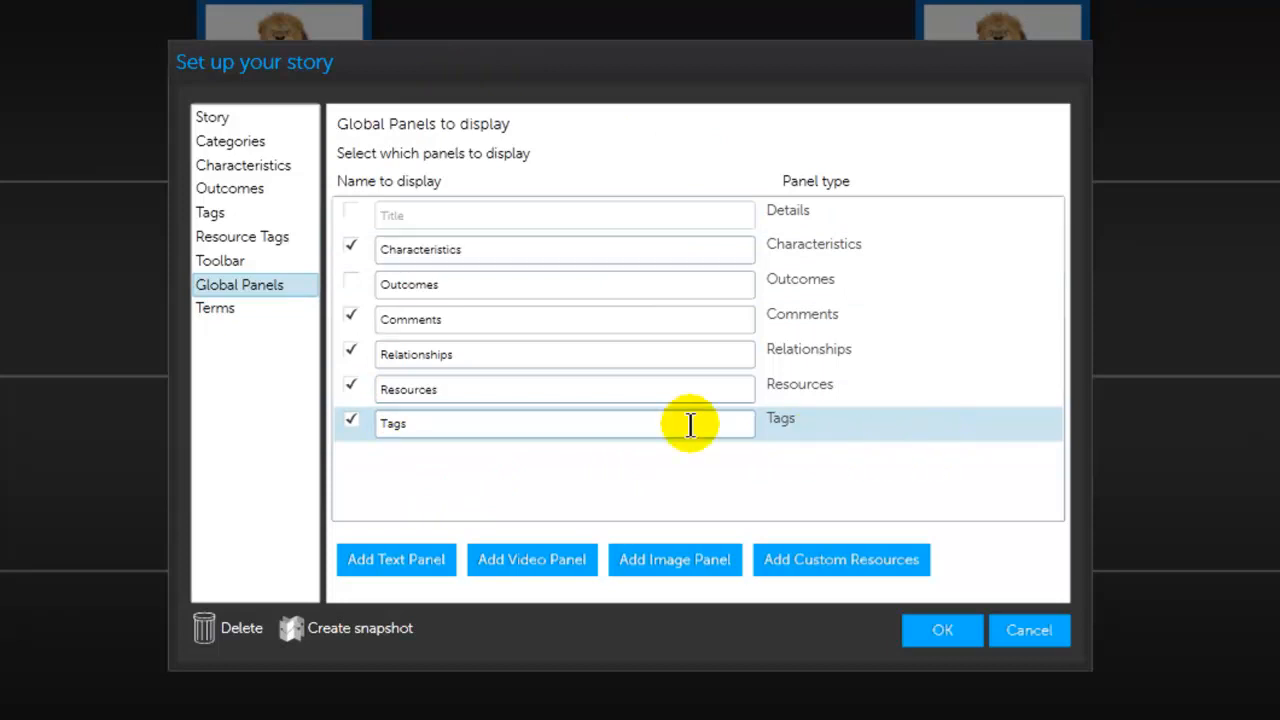
click(350, 247)
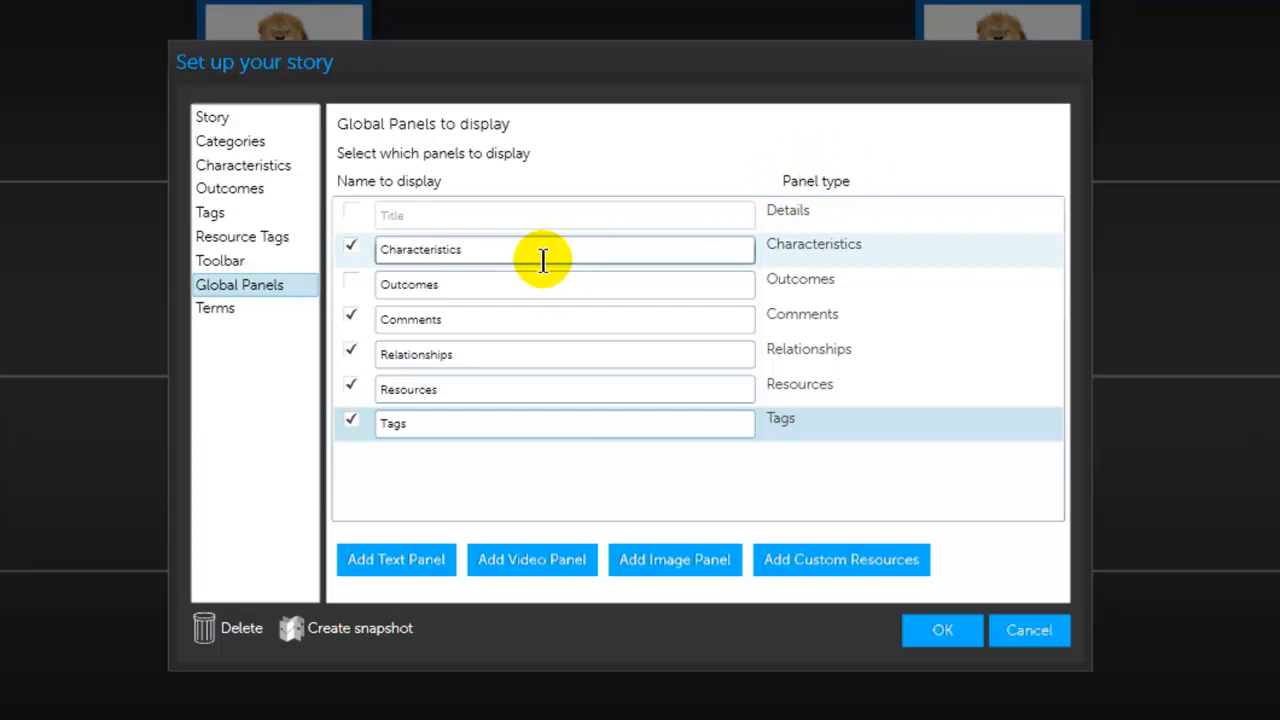
double_click(430, 252)
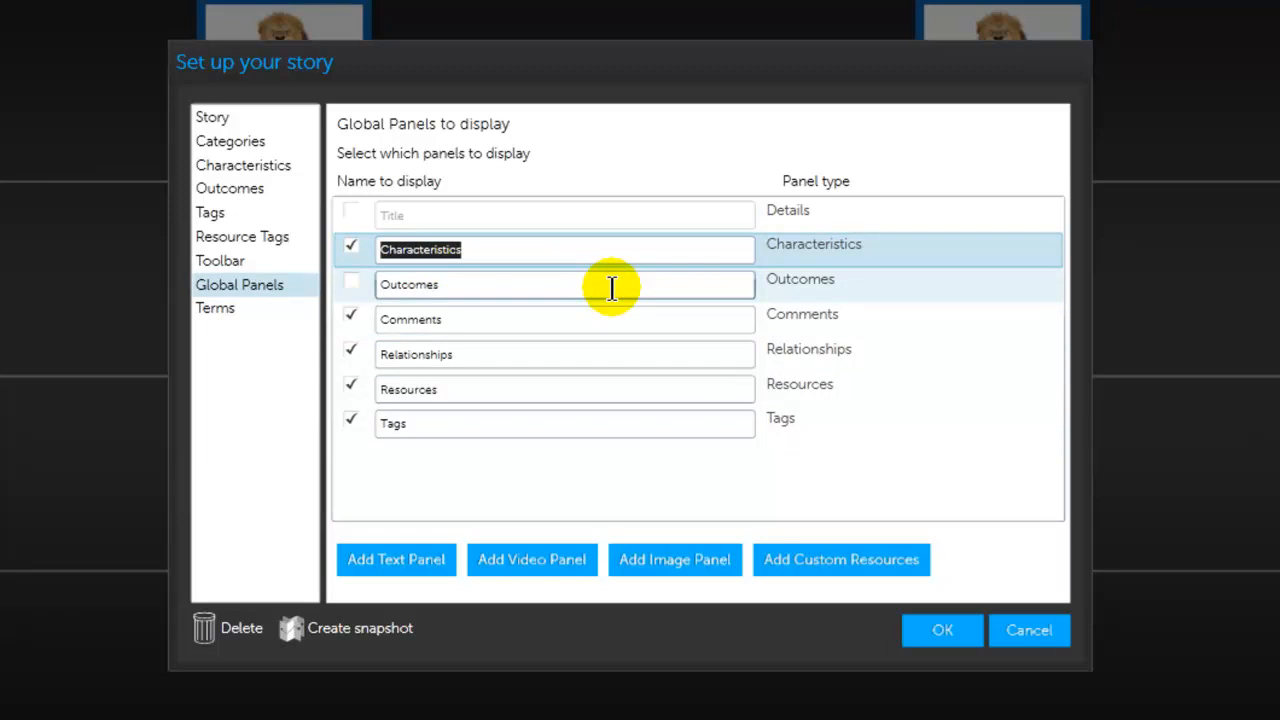
key(Up)
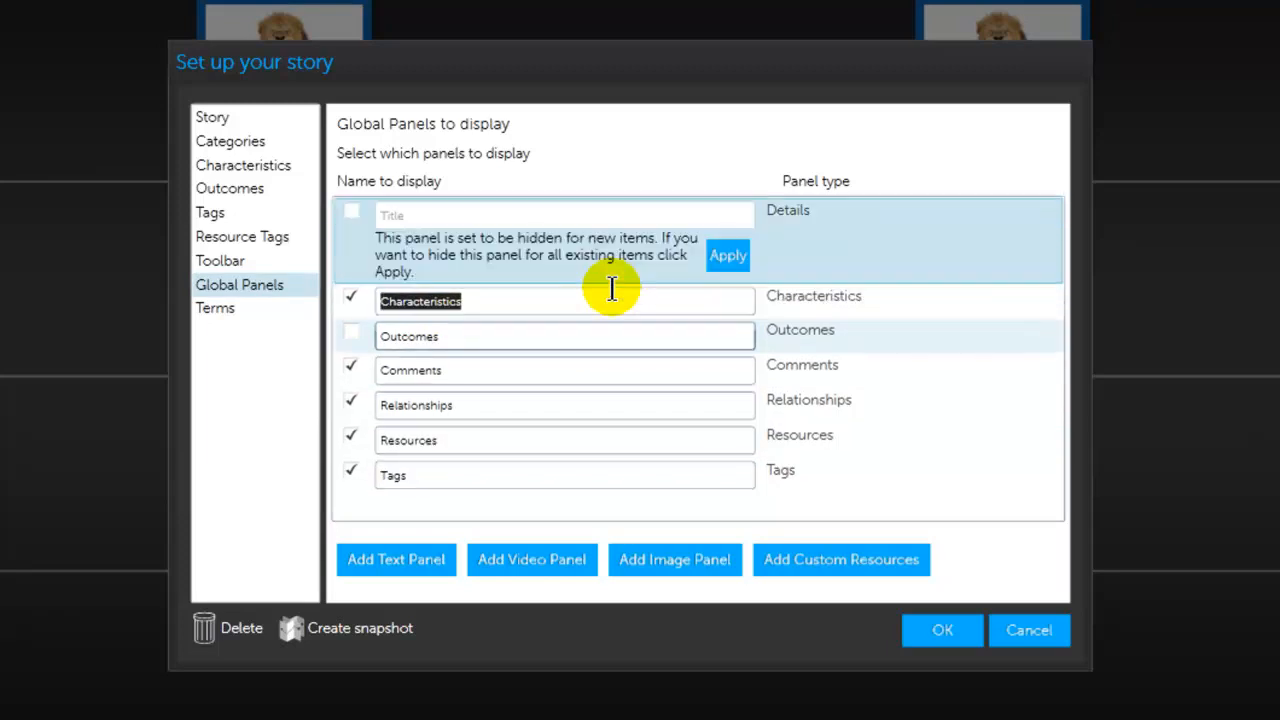
click(470, 294)
double_click(428, 252)
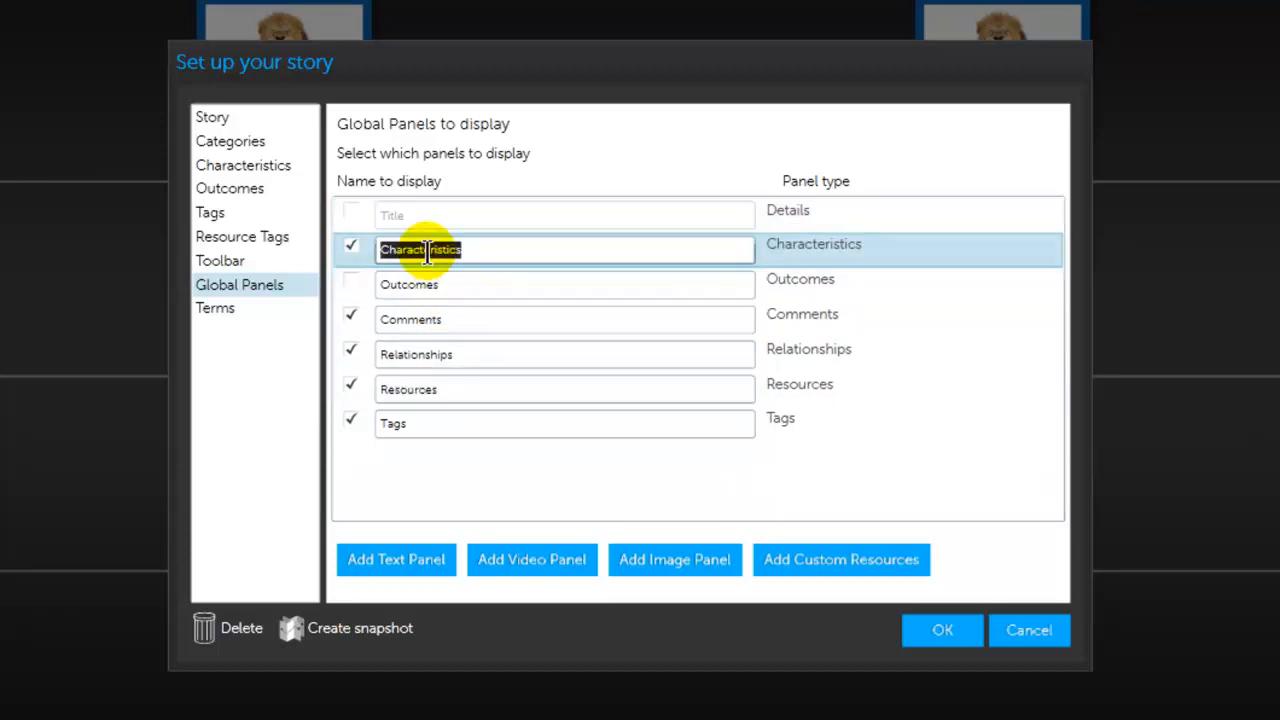
text(Metrics)
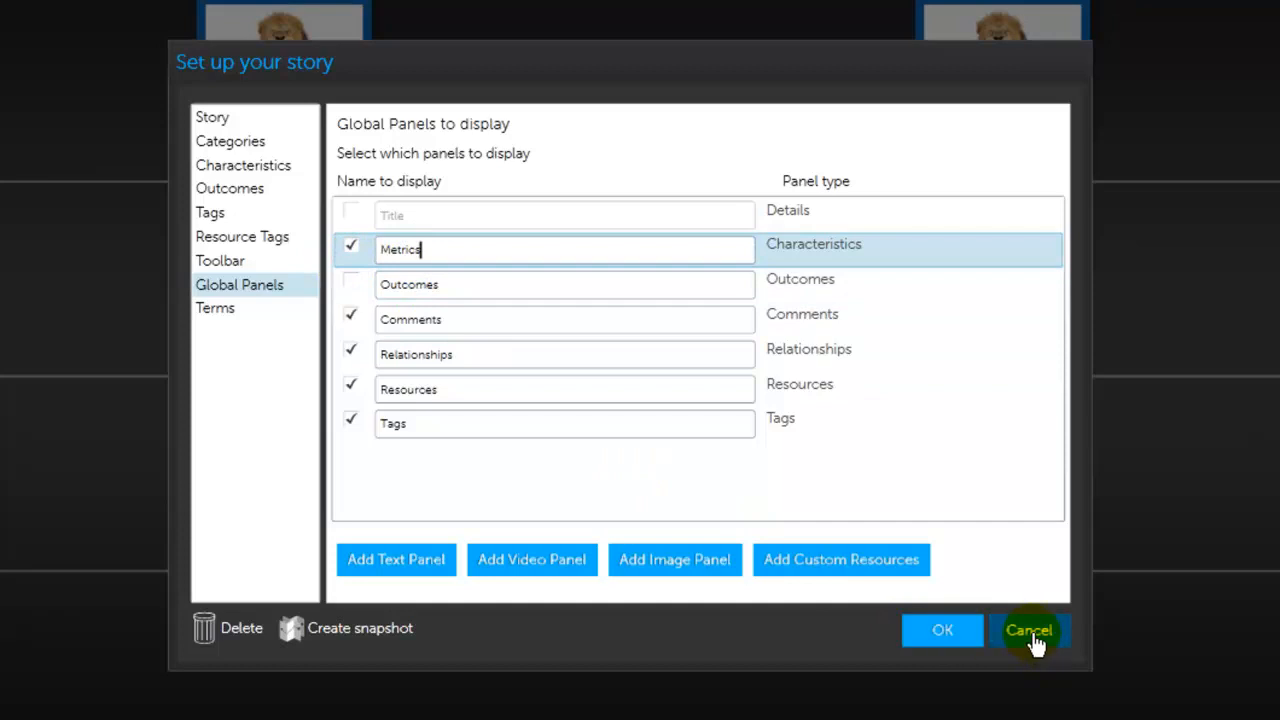
click(945, 632)
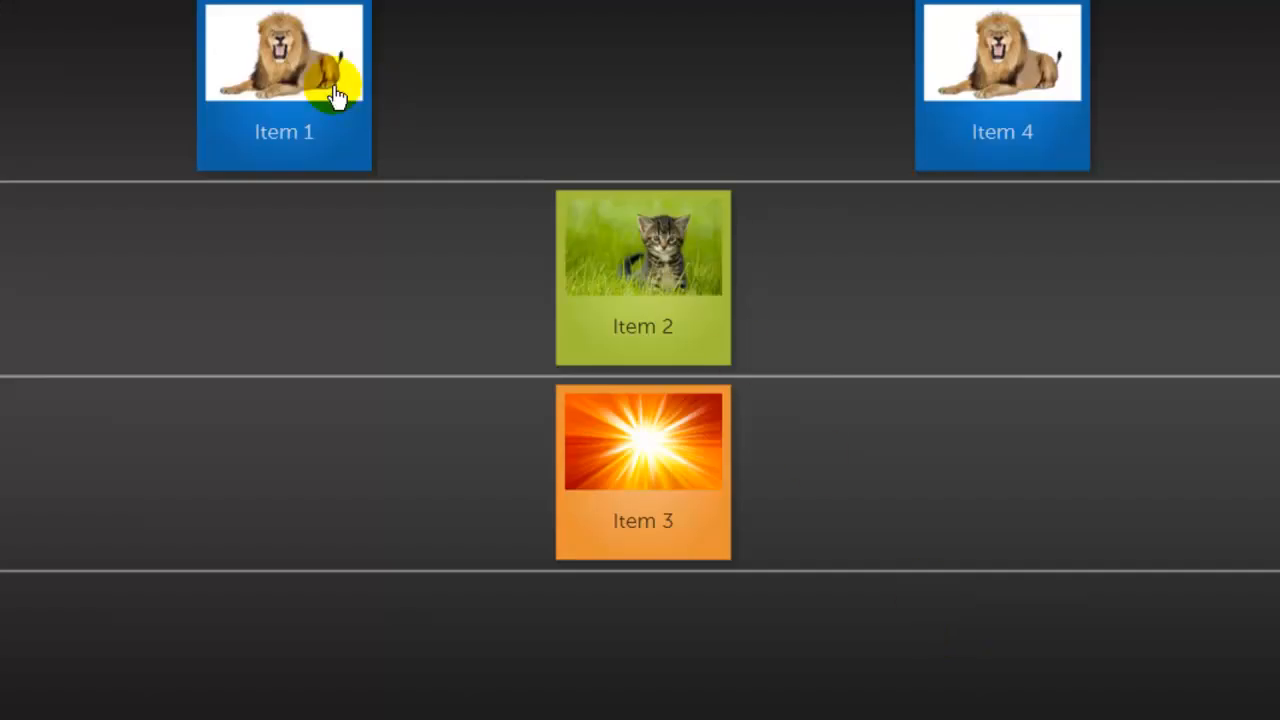
Open Item 1, view its Metrics panel enlarged, and return to the story view
click(278, 112)
click(271, 104)
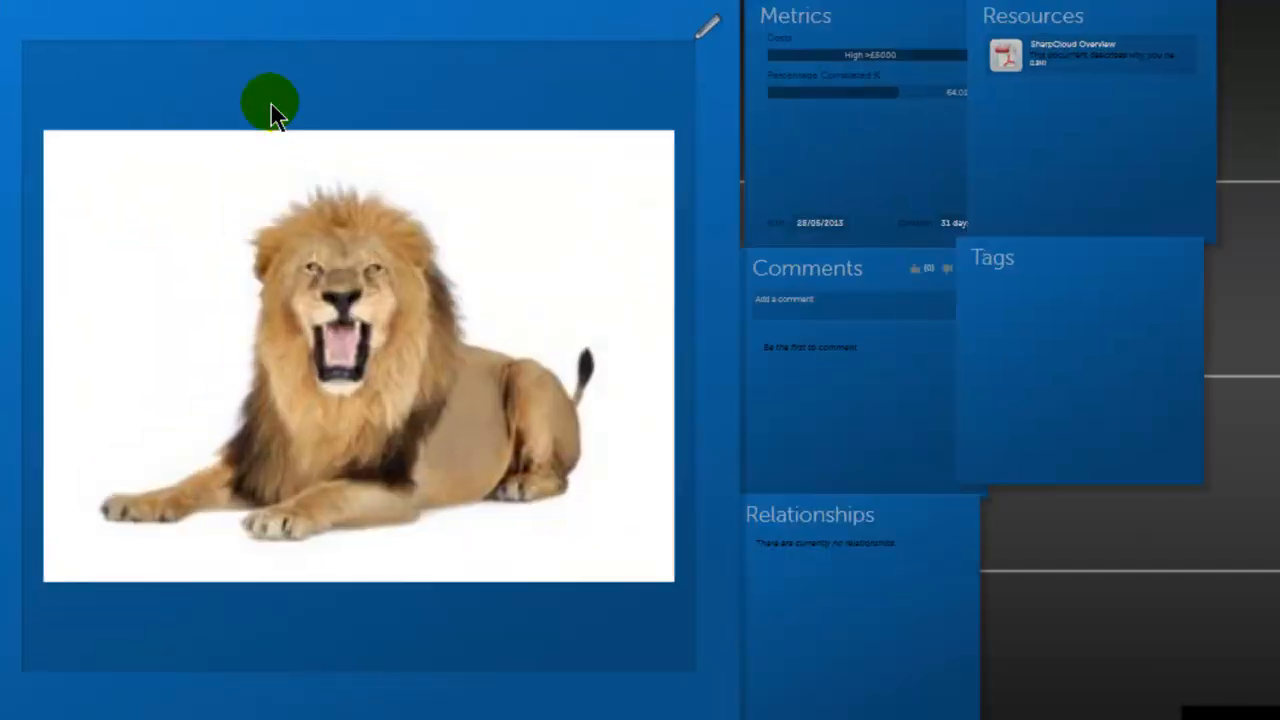
click(822, 145)
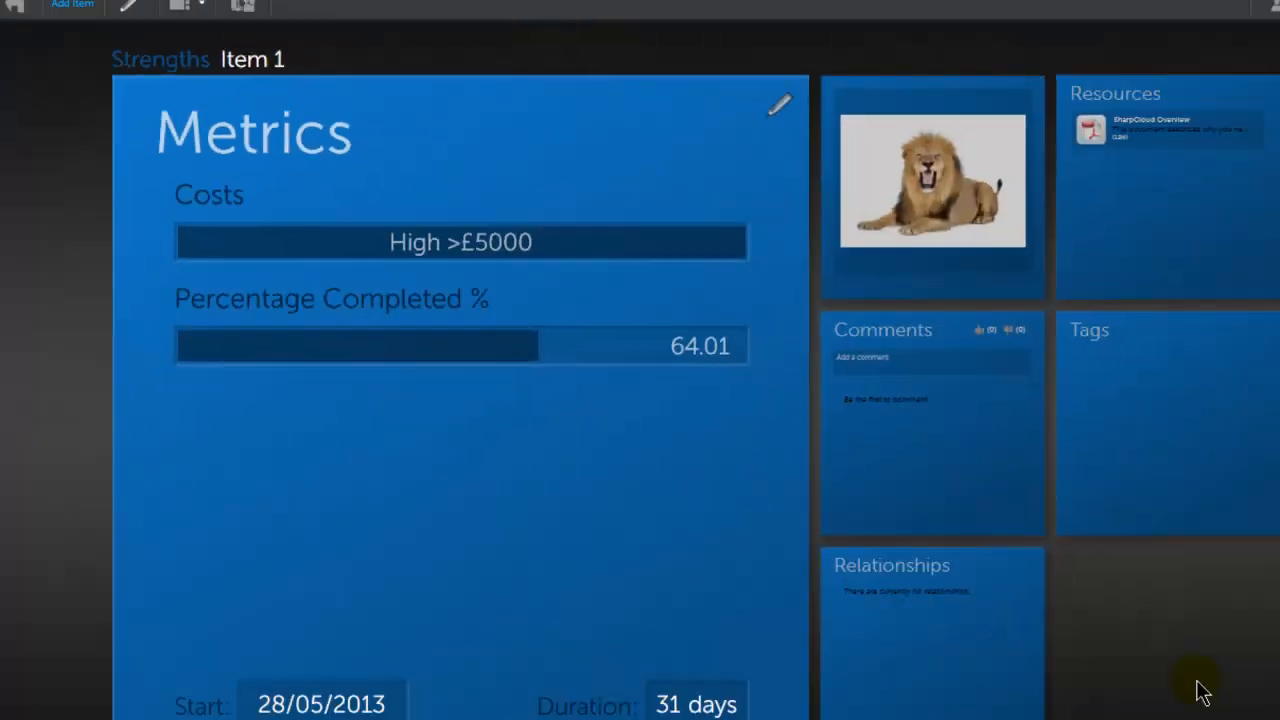
click(1096, 624)
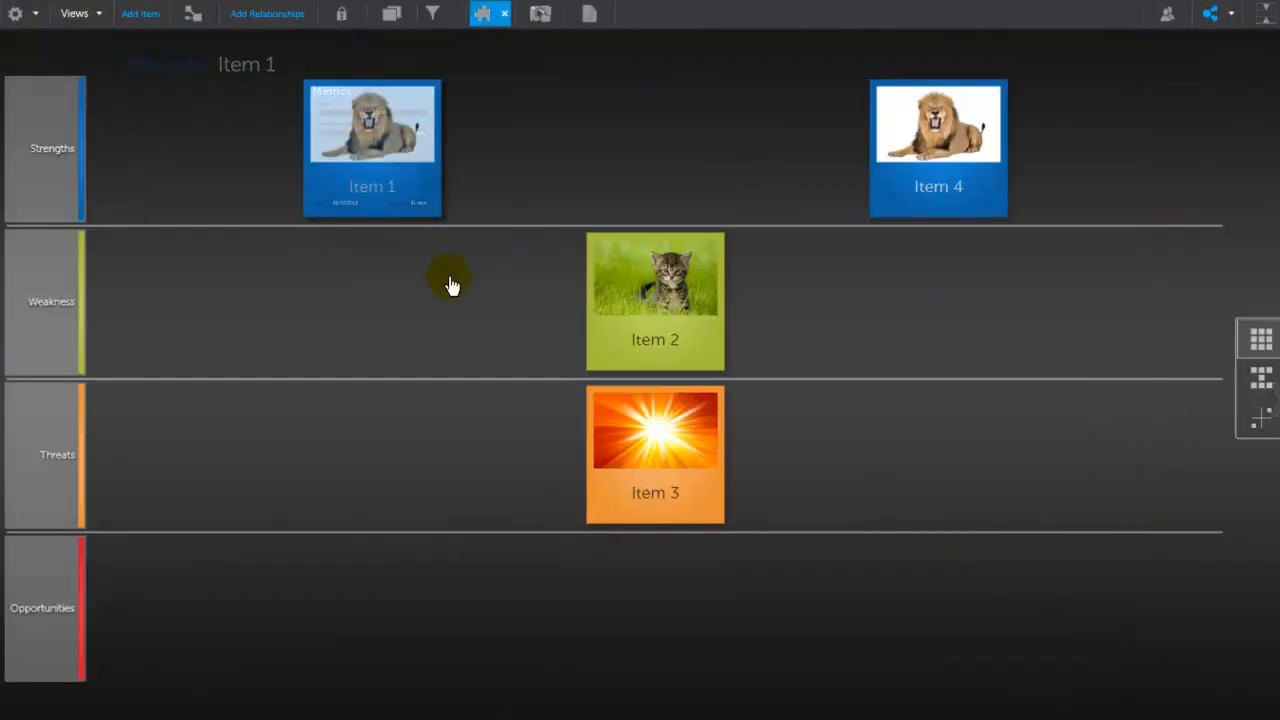
Add a video panel to the story's global panels in the story setup
click(34, 22)
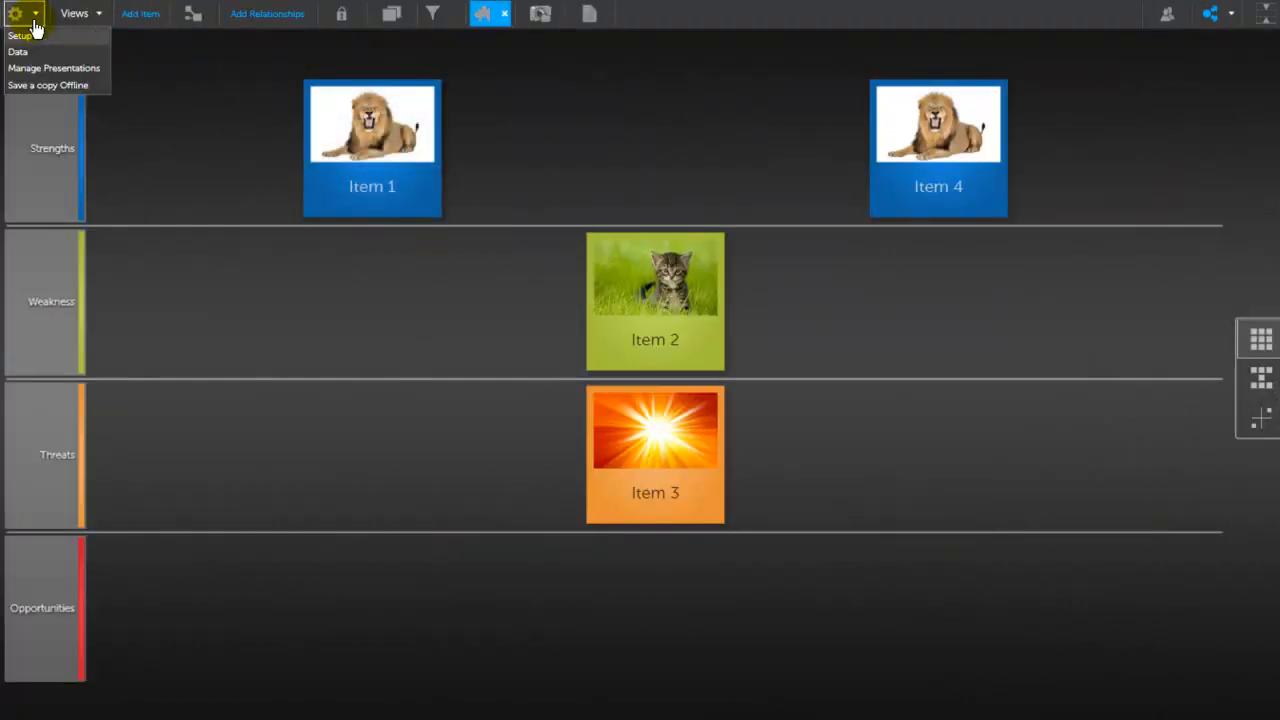
click(33, 38)
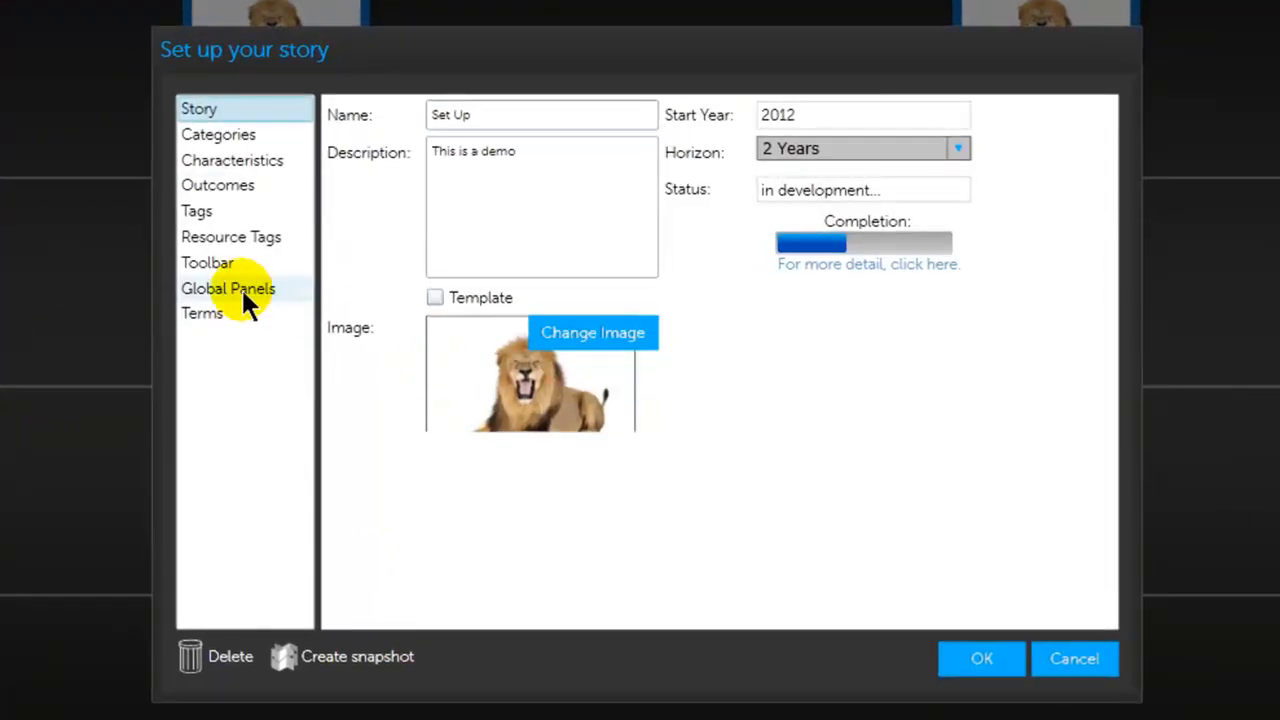
click(247, 288)
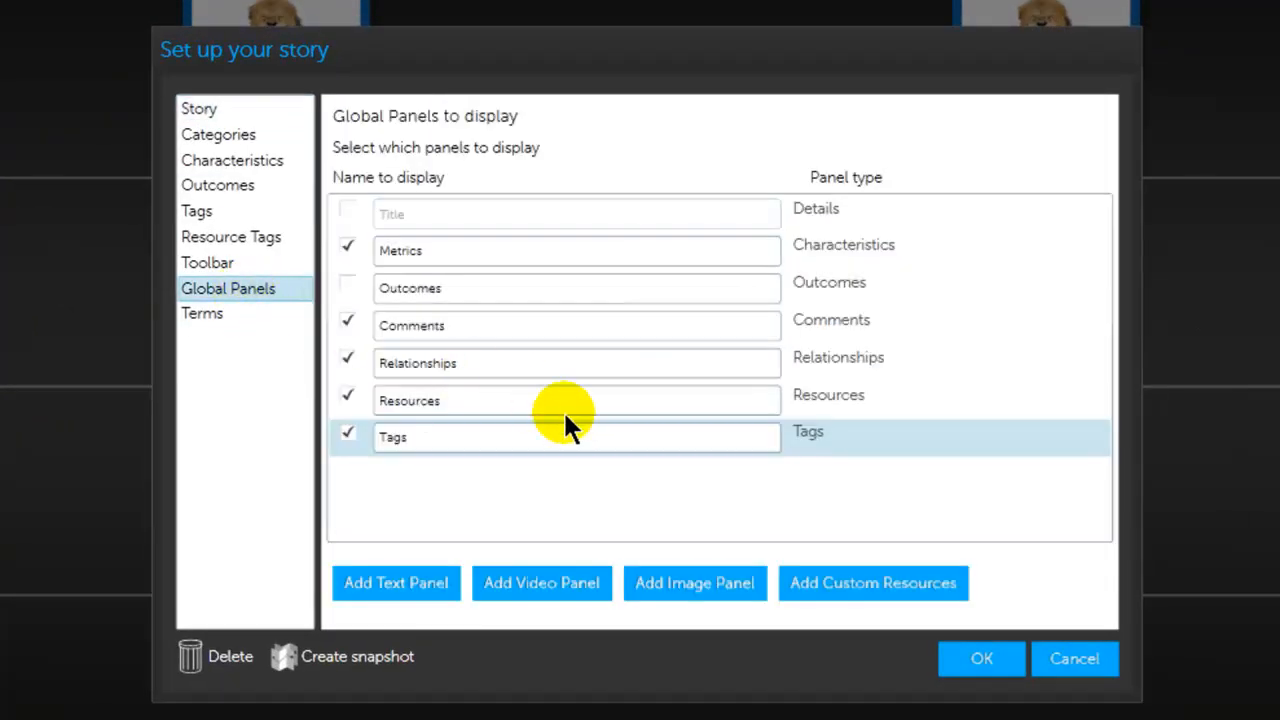
click(516, 590)
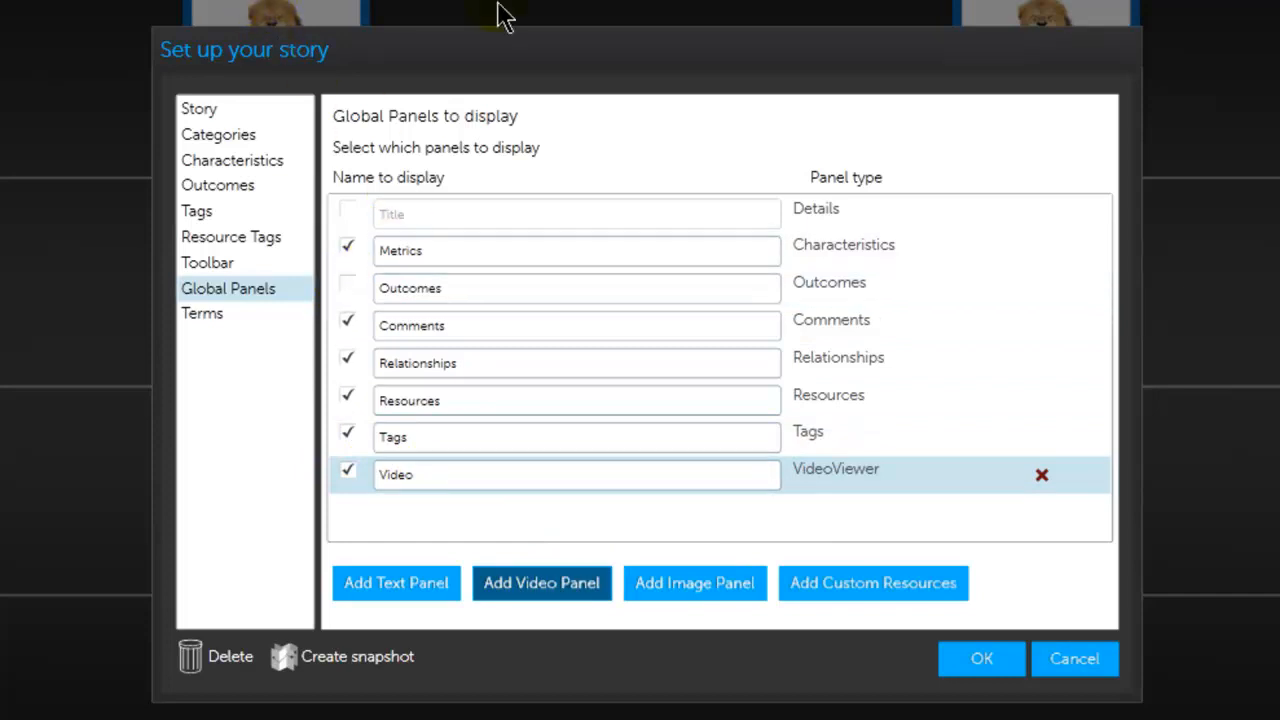
Enable the Outcomes global panel and apply its display to all existing items
click(345, 284)
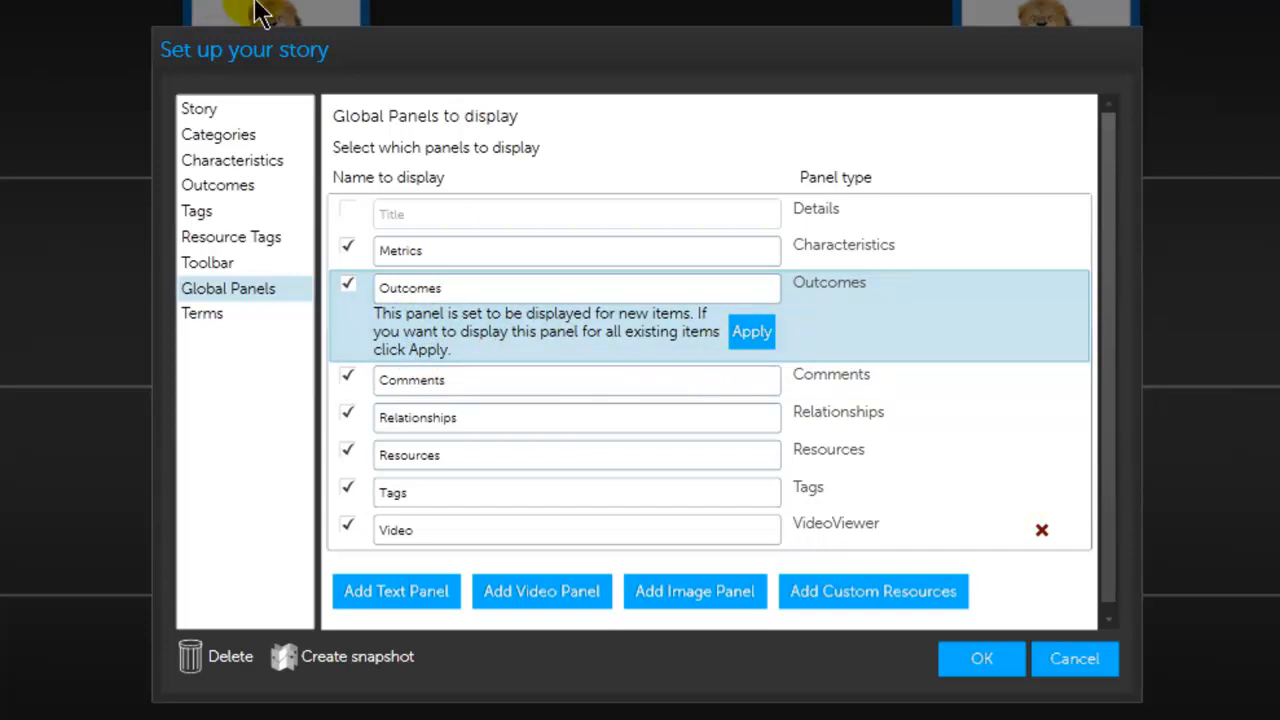
click(752, 333)
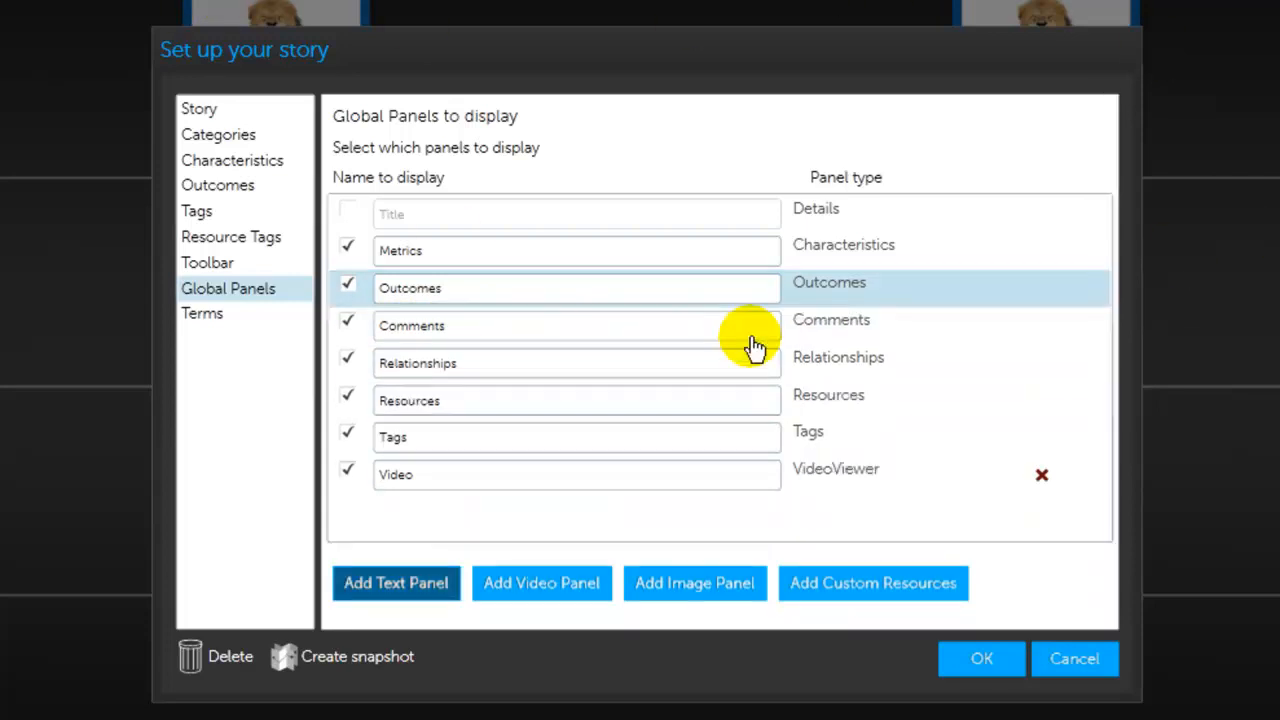
click(452, 286)
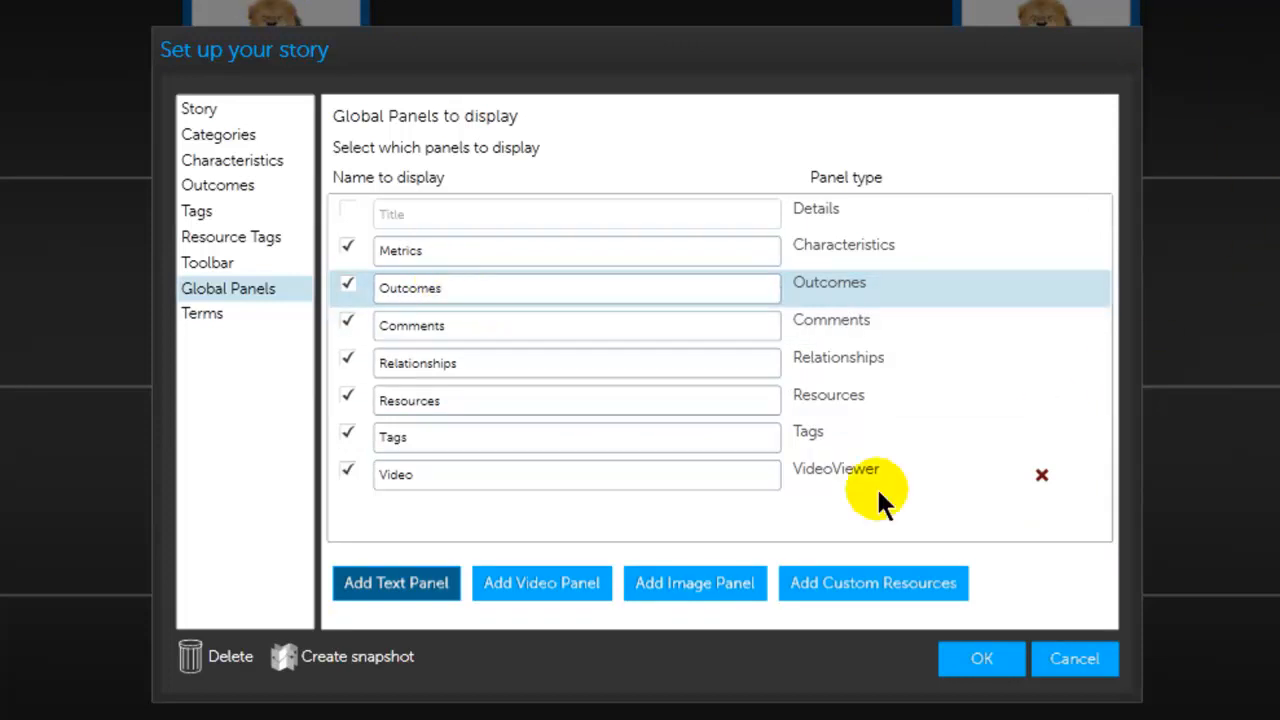
Add an image panel to the global panels, and delete the extra video panel added after it
click(694, 594)
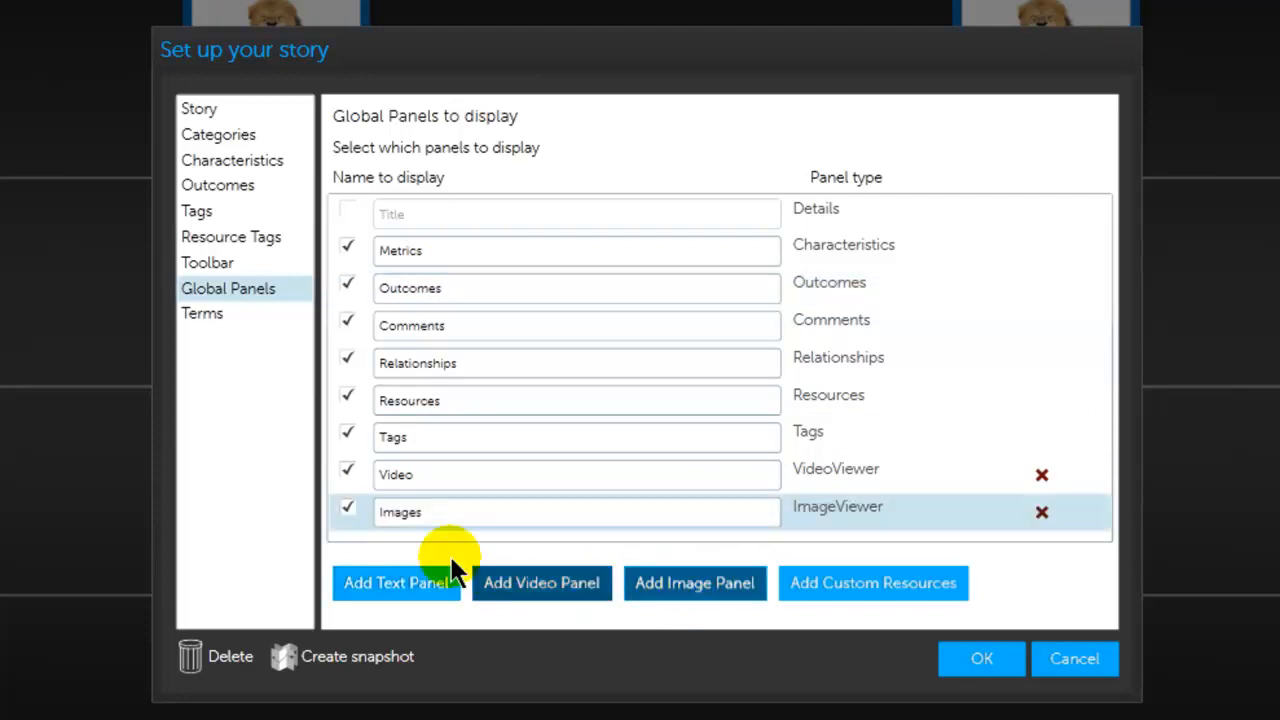
click(548, 597)
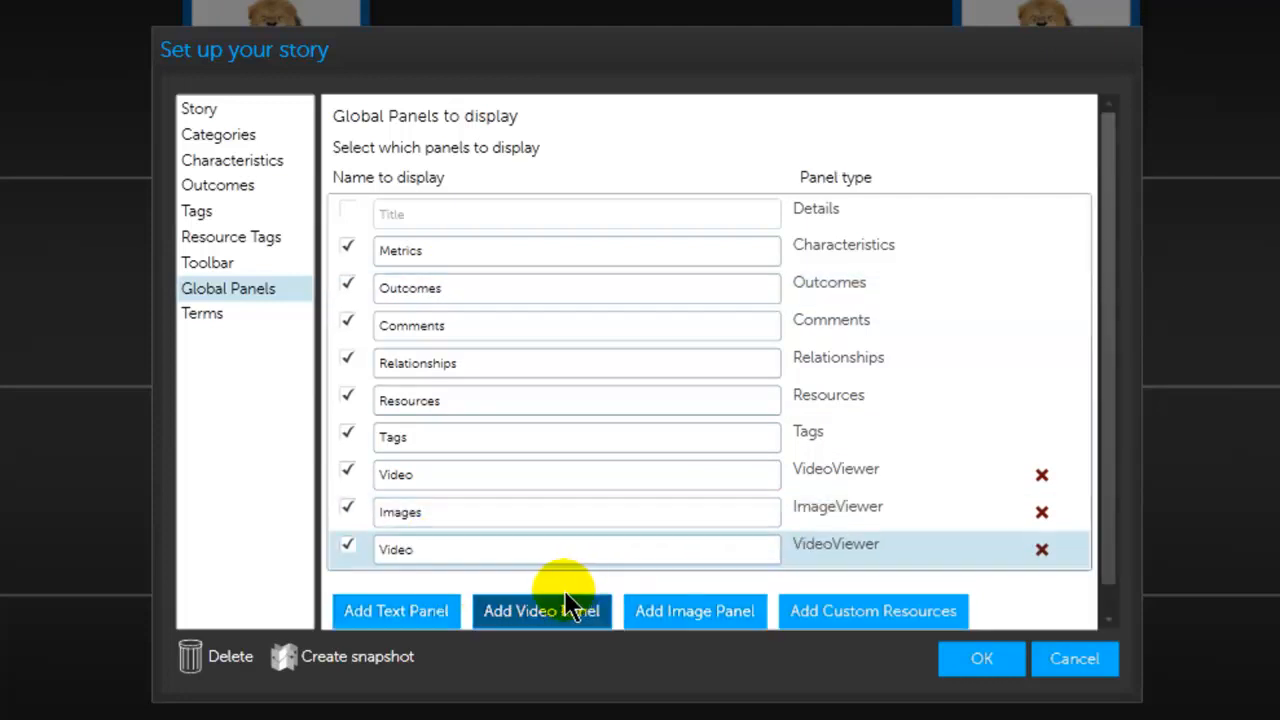
click(1041, 553)
click(705, 422)
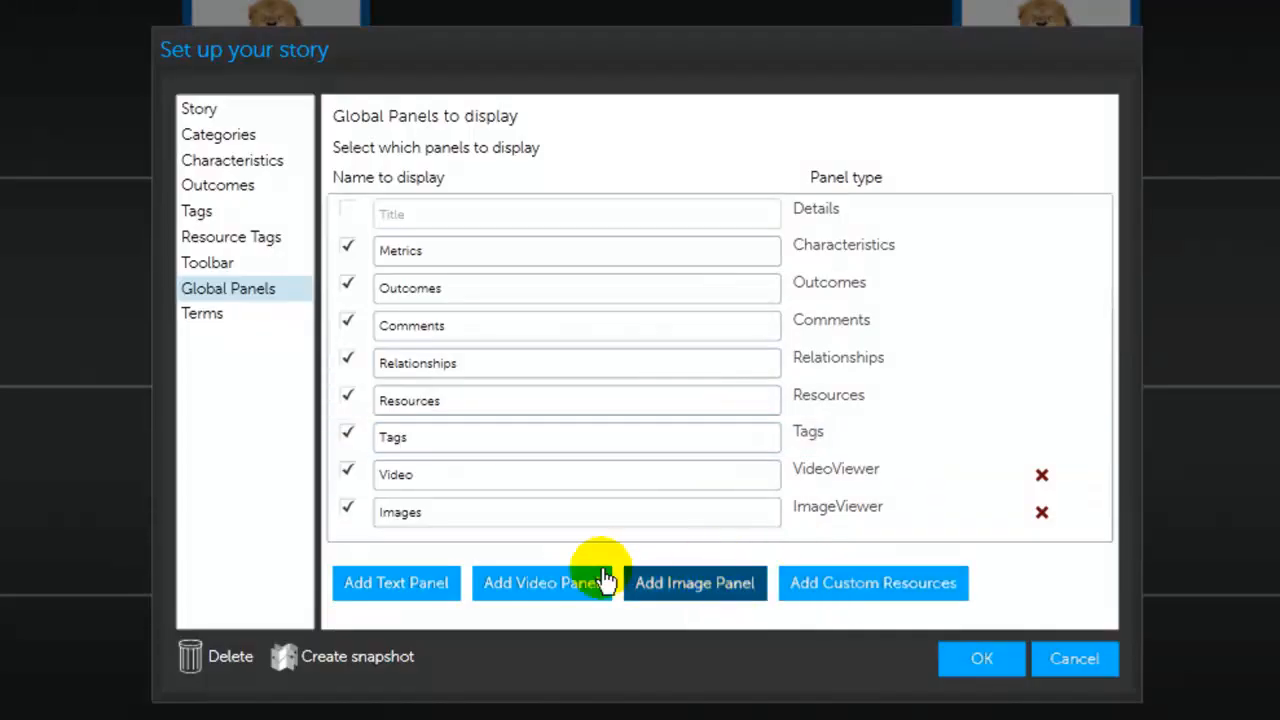
Add a text panel named Actions and a custom resources panel to the global panels, saving the story setup
click(448, 588)
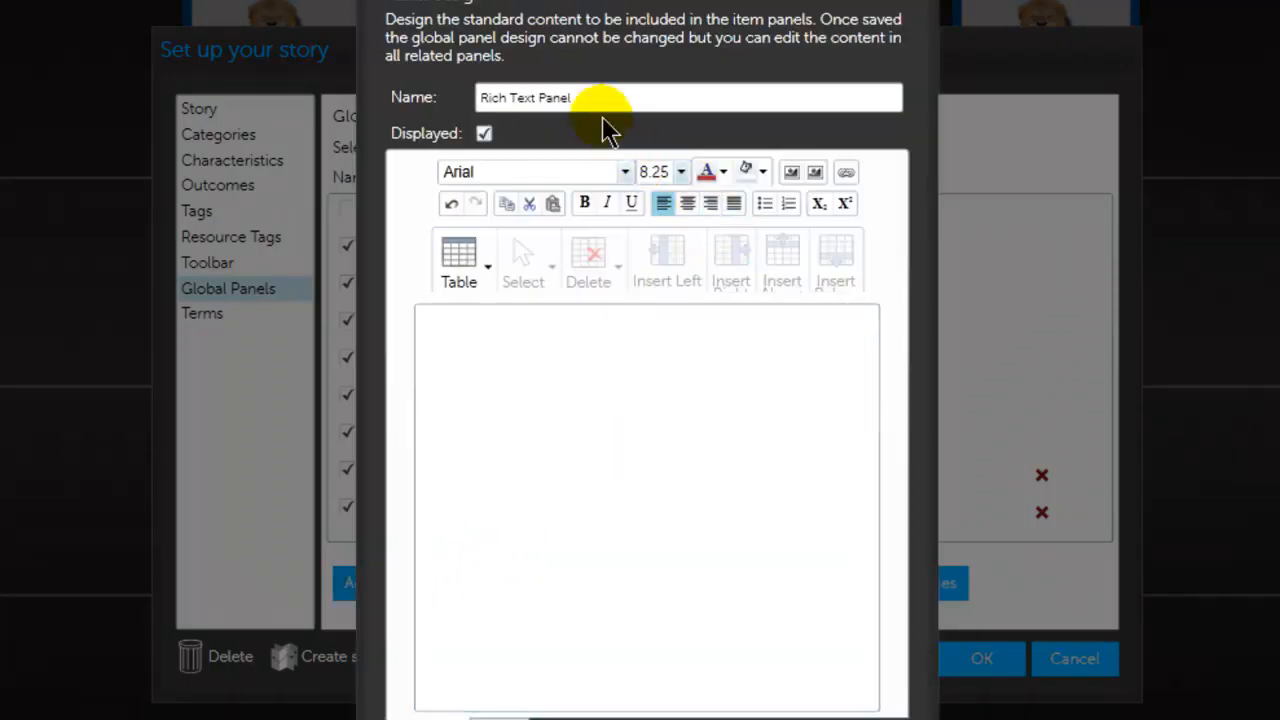
drag(594, 95, 467, 97)
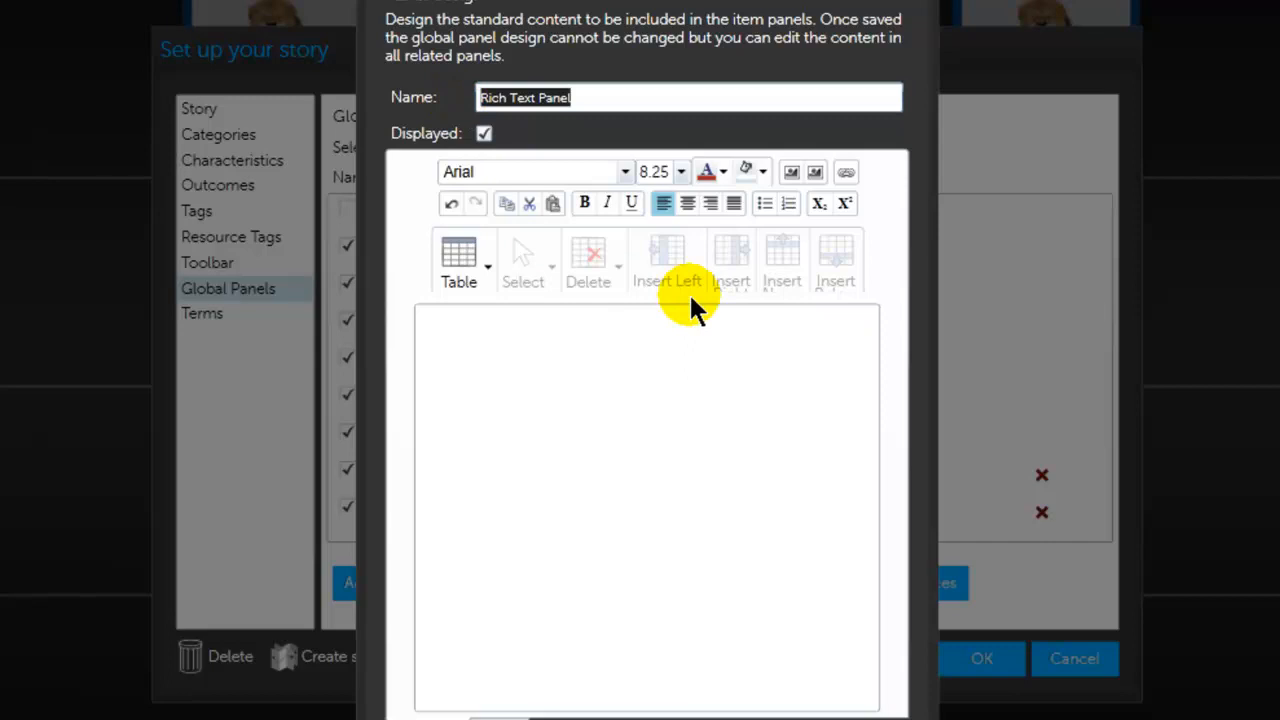
text(Actions)
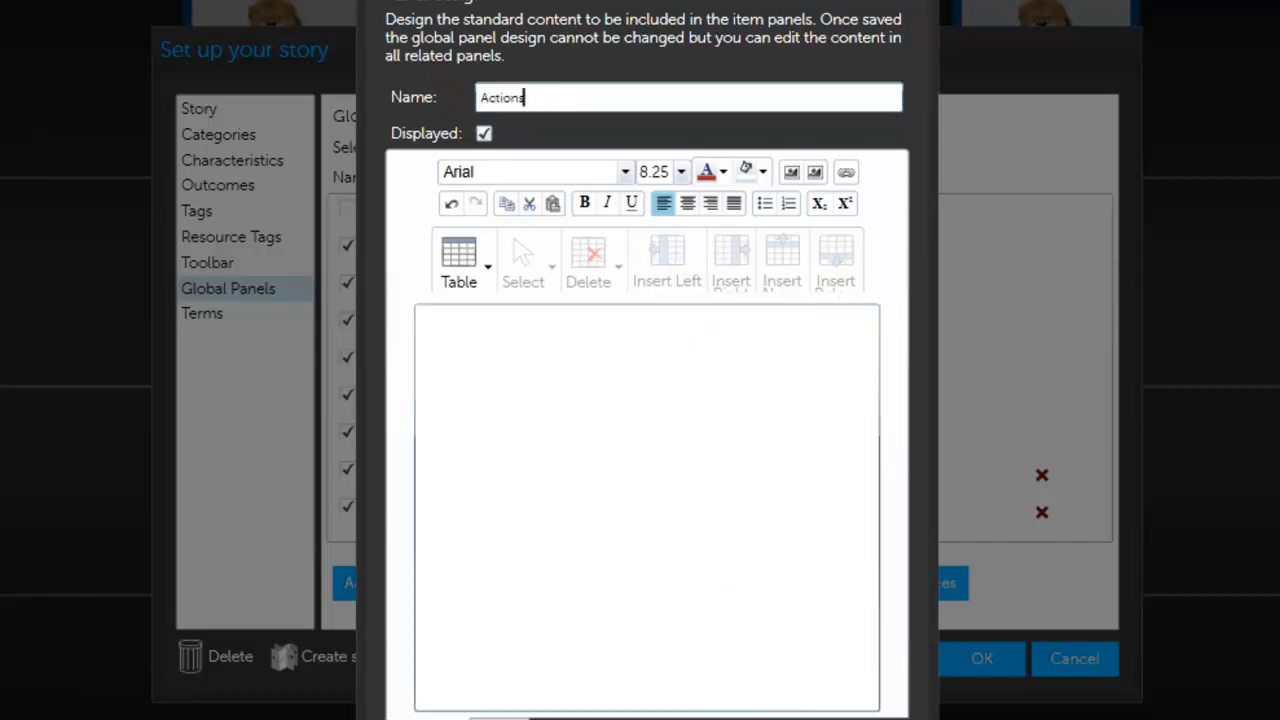
click(756, 718)
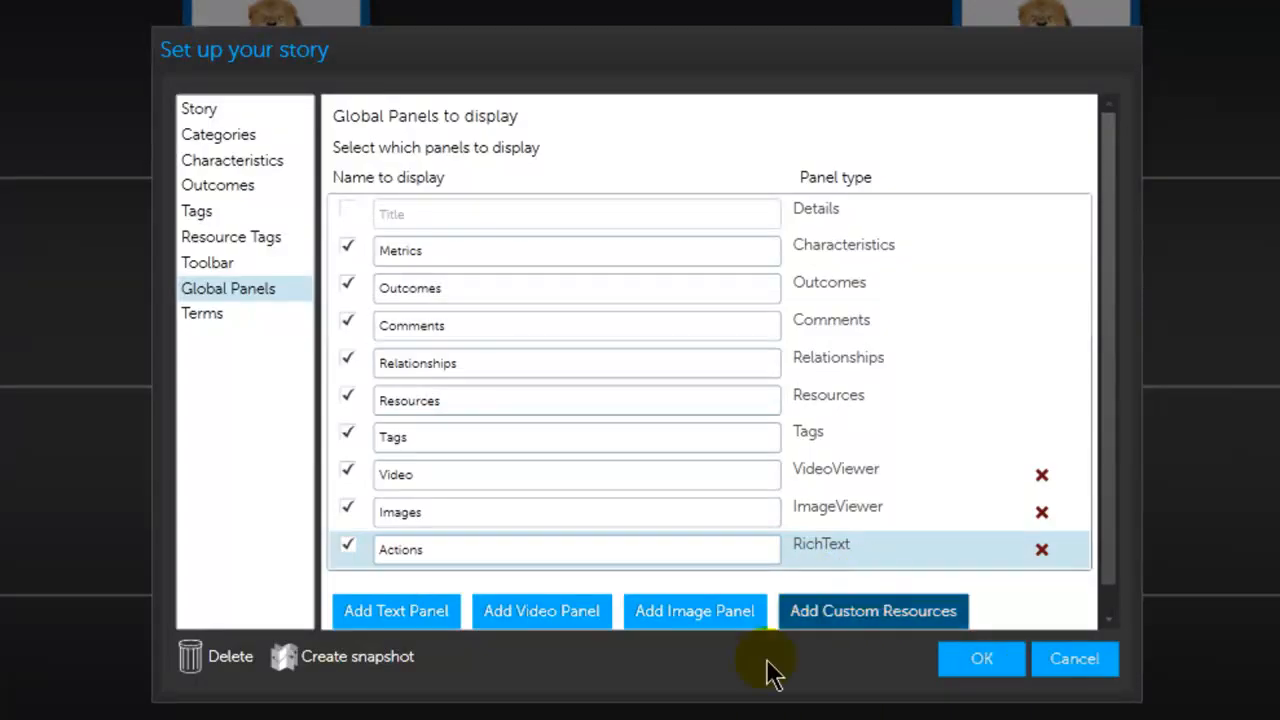
click(848, 614)
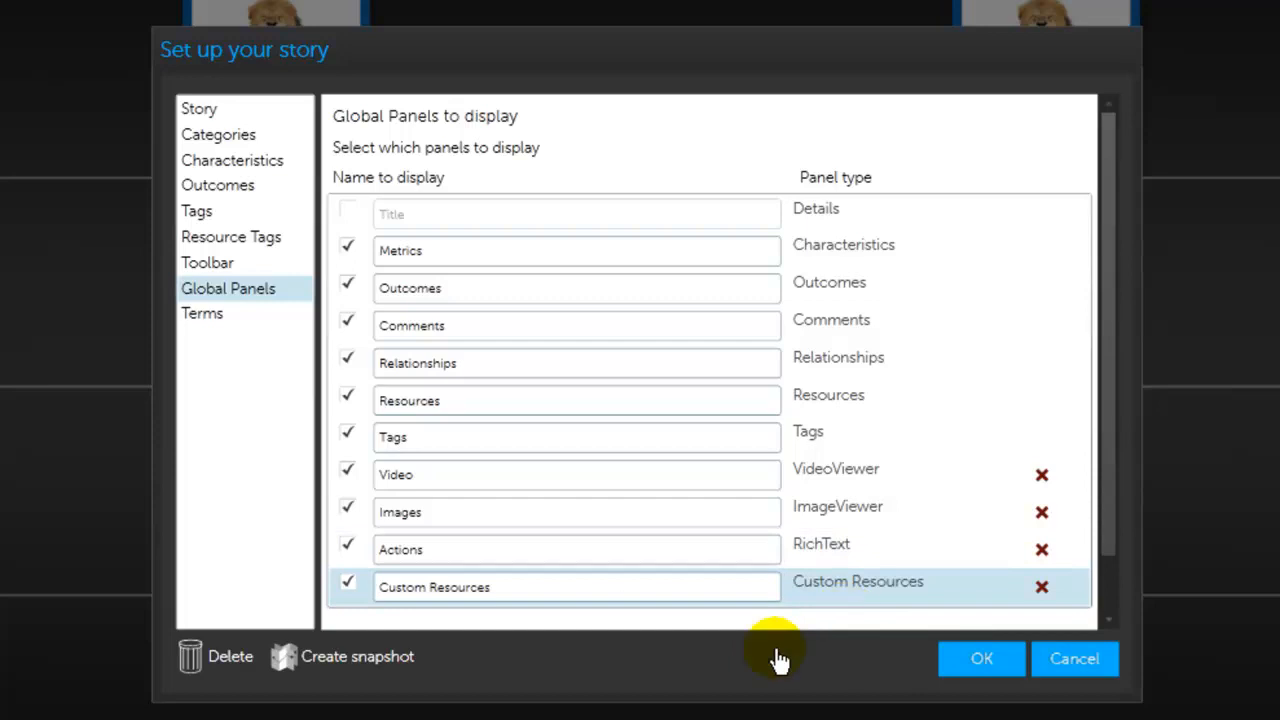
click(980, 664)
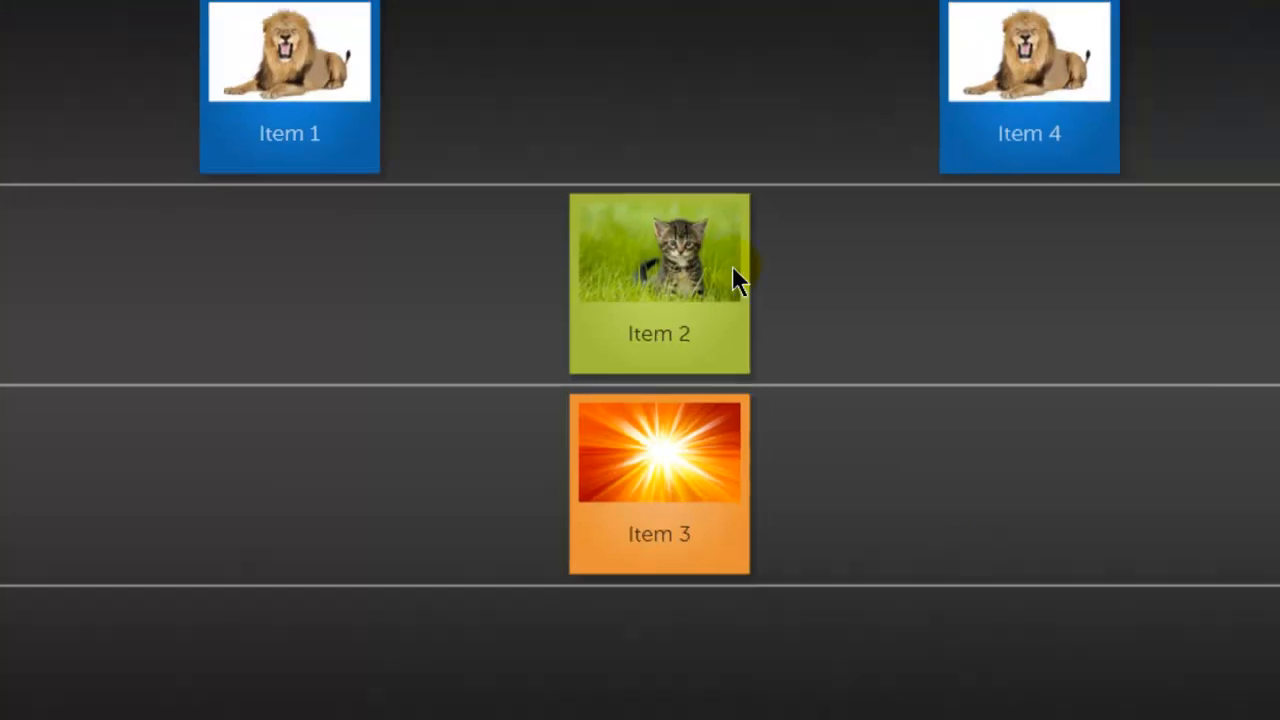
Open Item 1 to check which panels it displays, and return to the story view
click(272, 113)
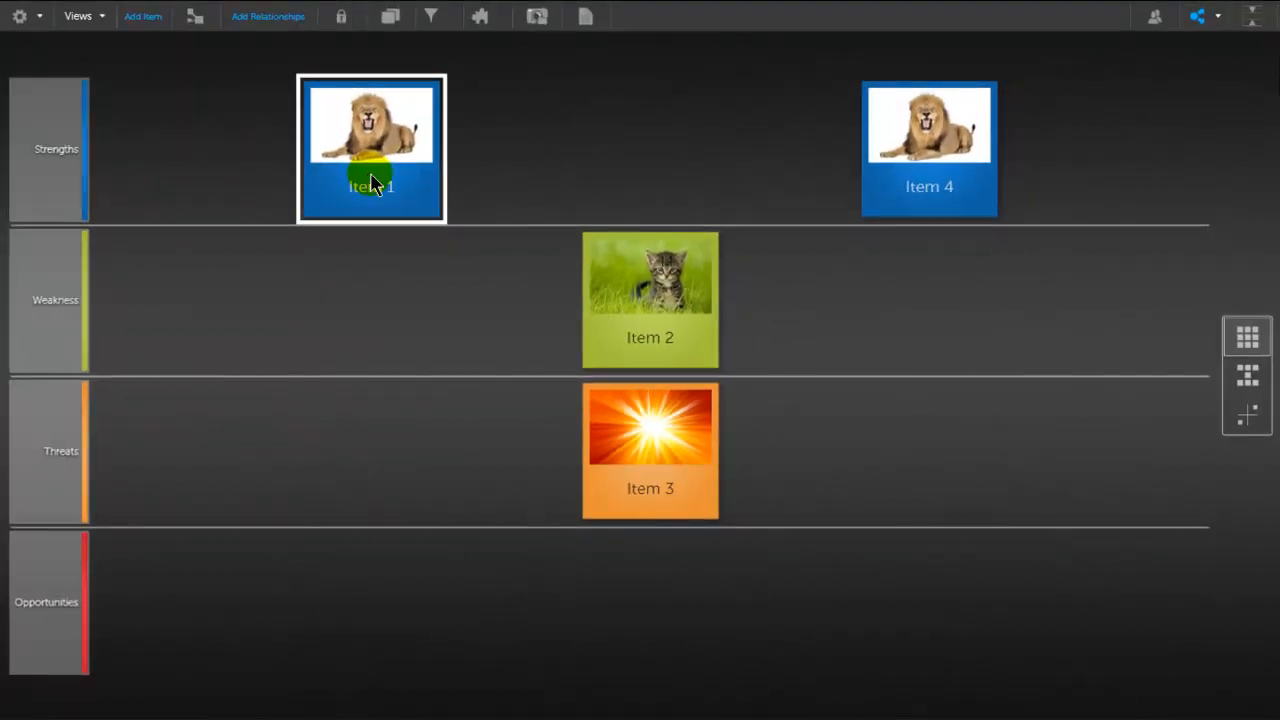
click(371, 185)
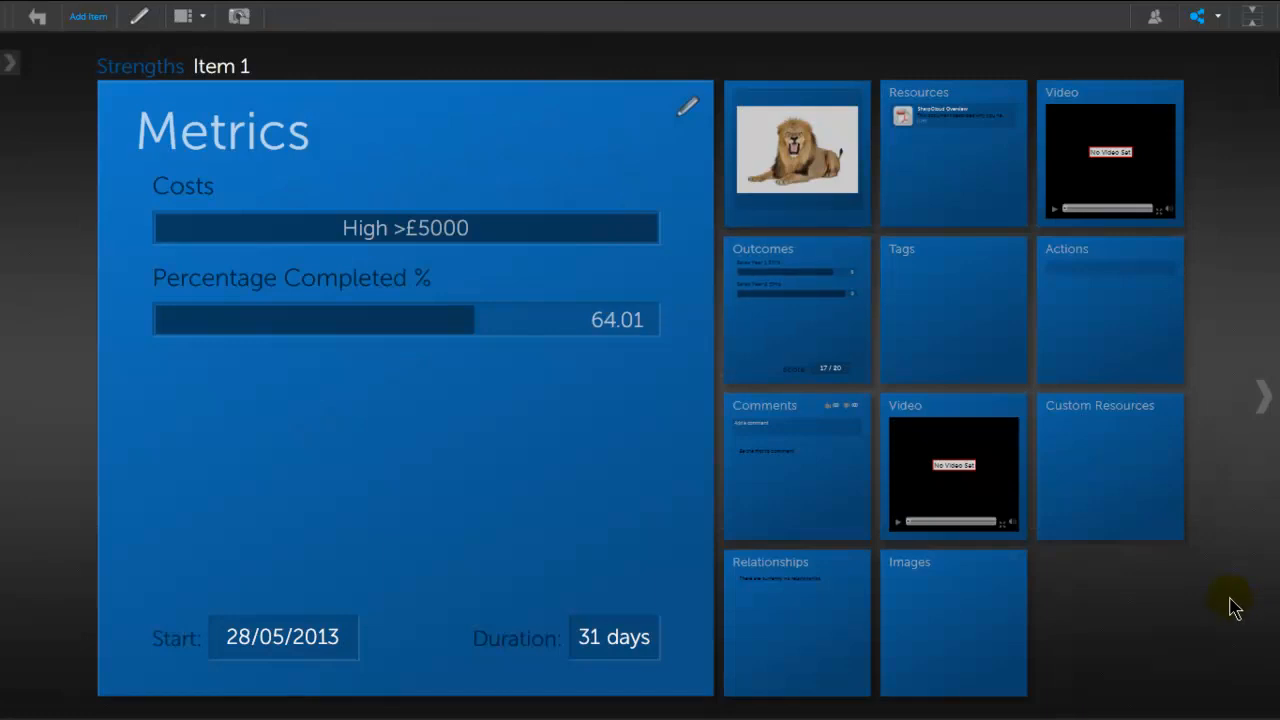
click(1215, 630)
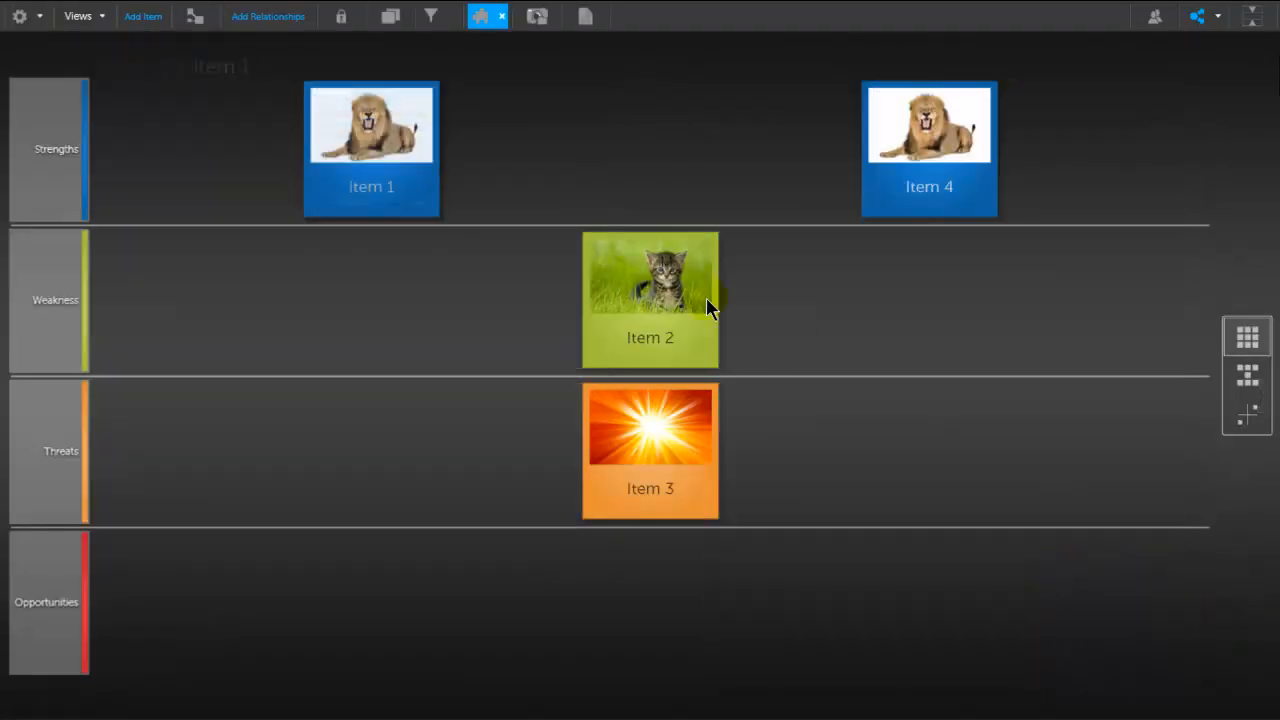
Open Item 1 from the Strengths category and display its Outcomes panel
click(410, 193)
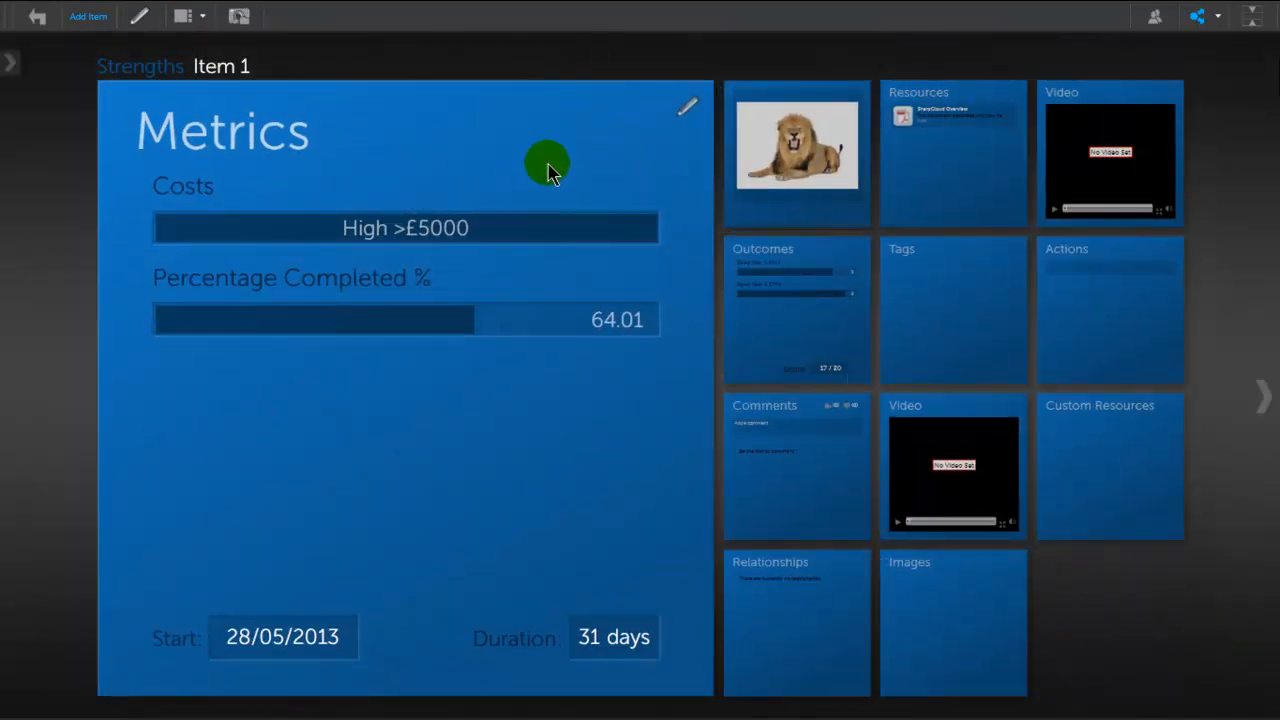
click(800, 310)
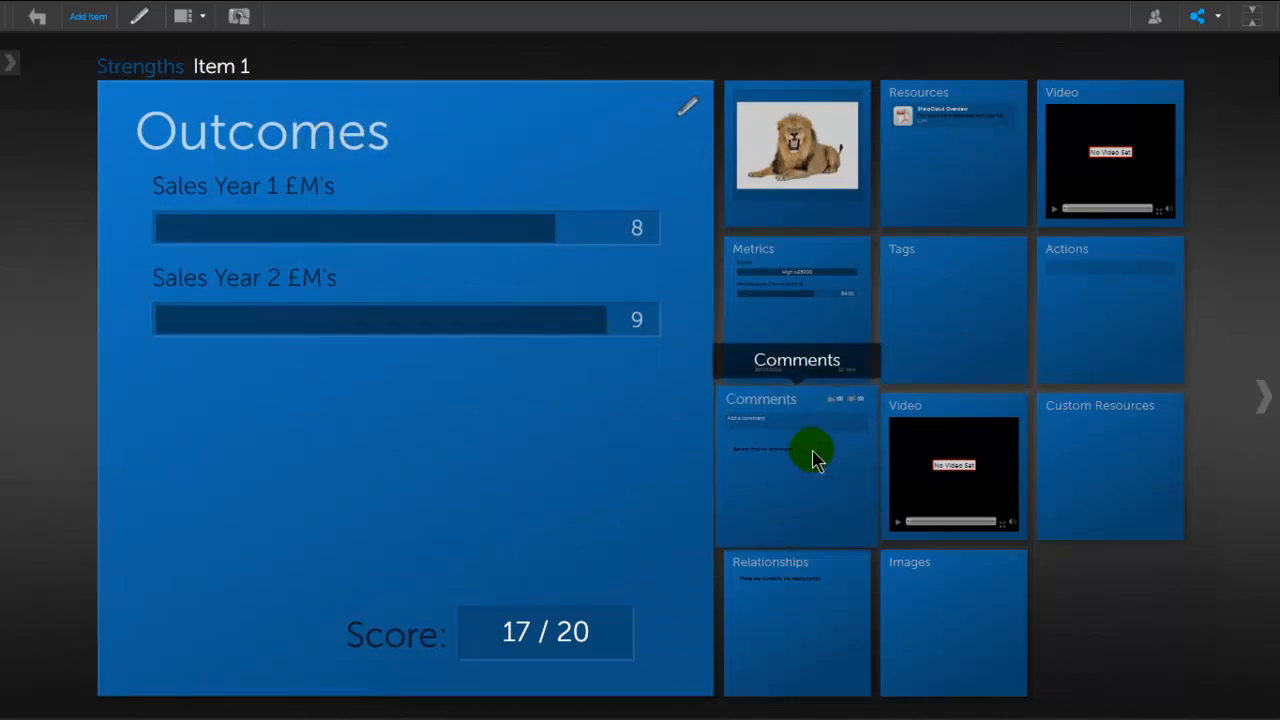
Examine the Images panel's editing options and browse for upload pictures without choosing a file
click(961, 606)
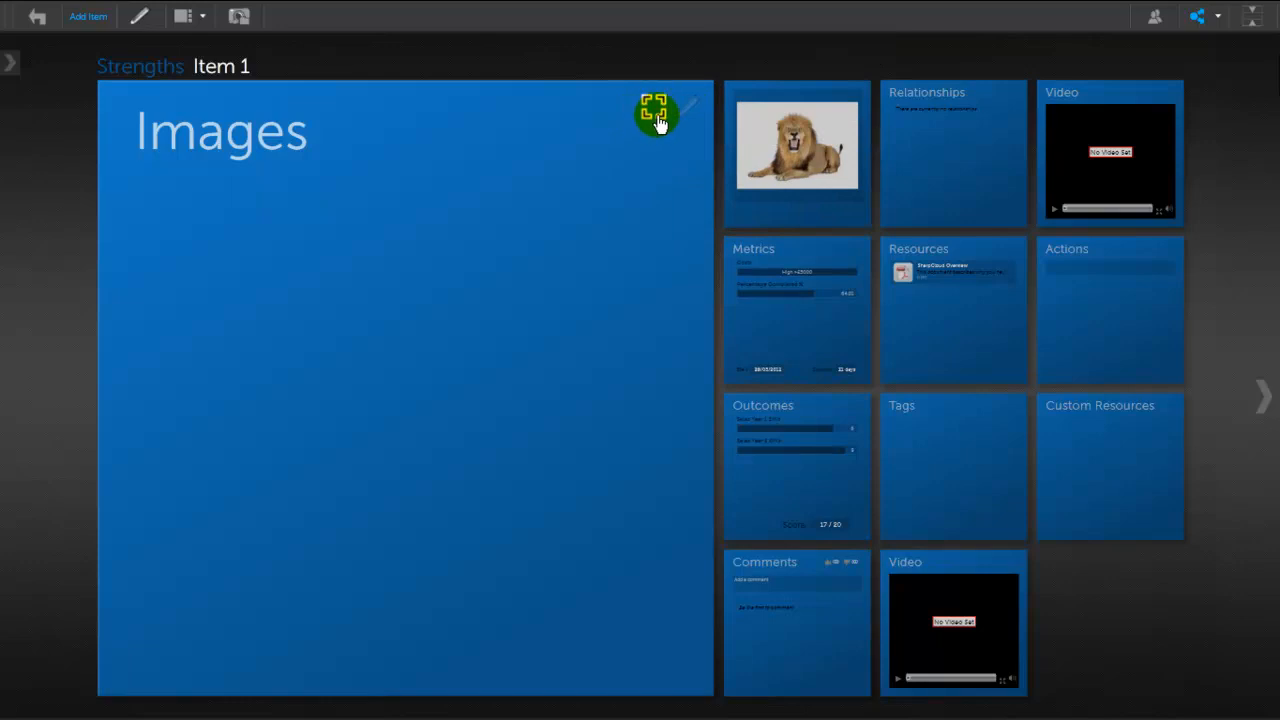
click(695, 115)
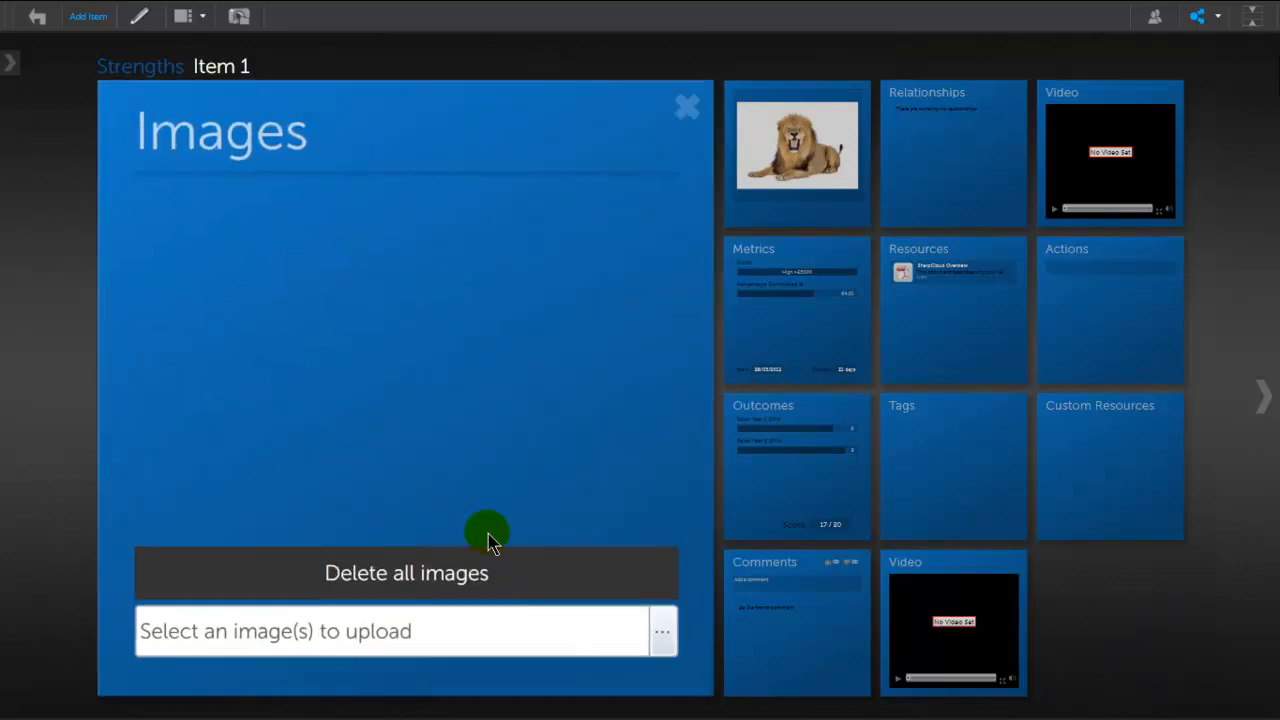
click(668, 632)
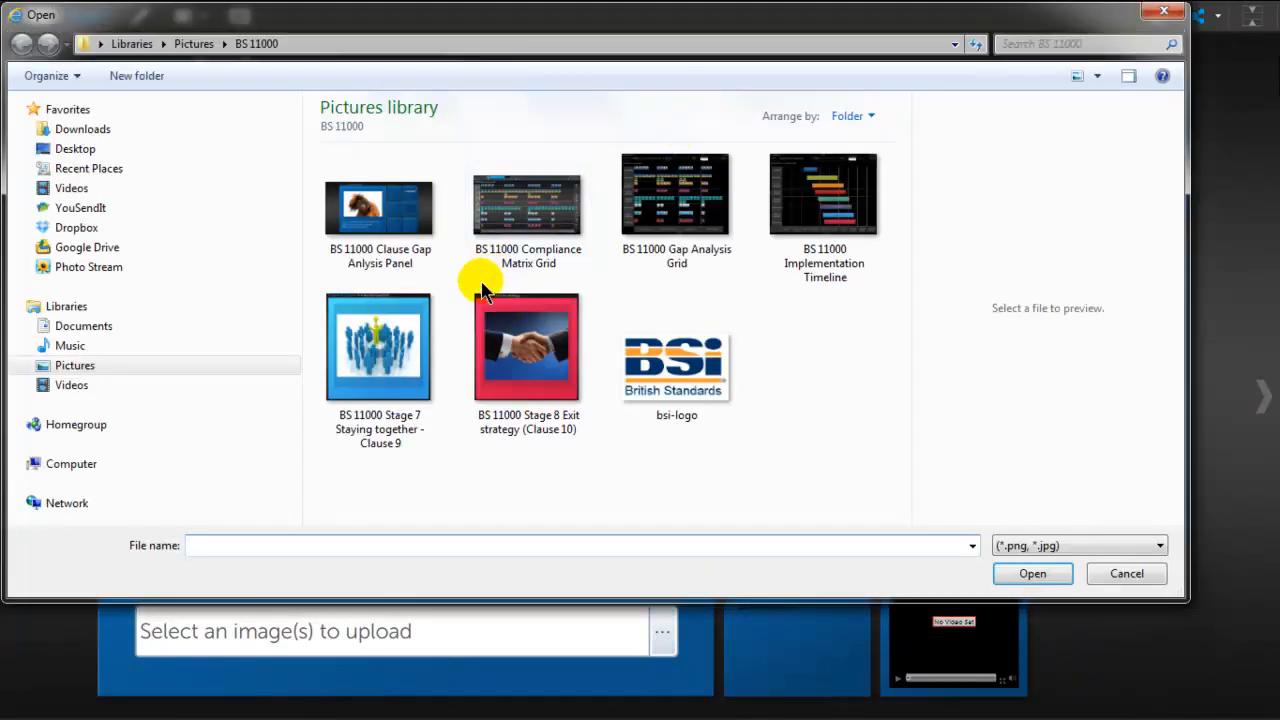
click(1170, 14)
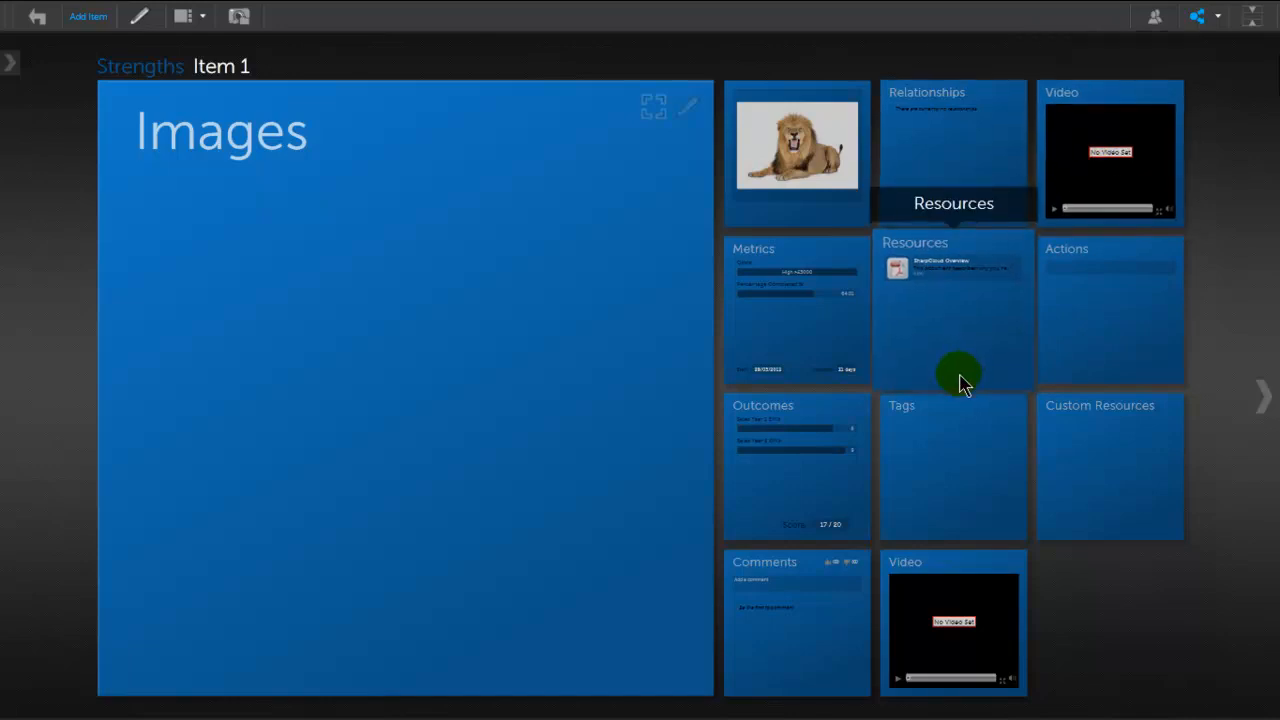
Rename Item 1's Custom Resources panel as PDF Resources and include the SharpCloud Overview document in it
click(1107, 460)
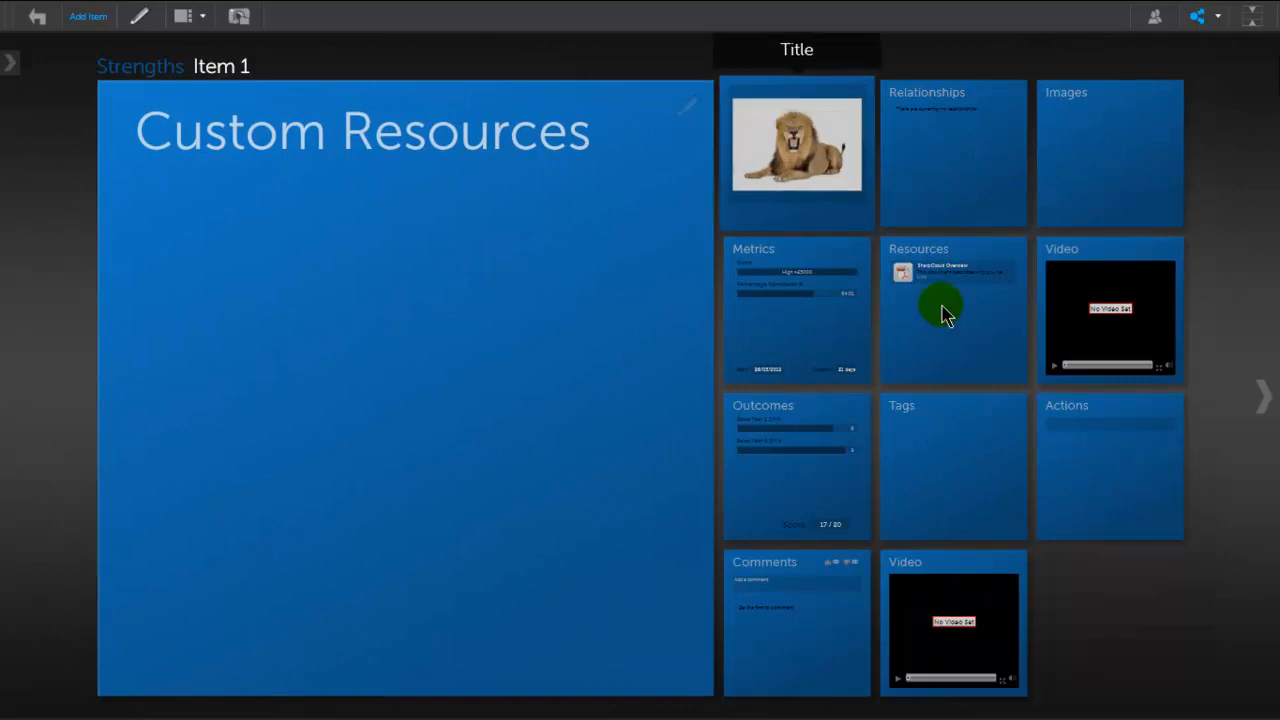
click(686, 106)
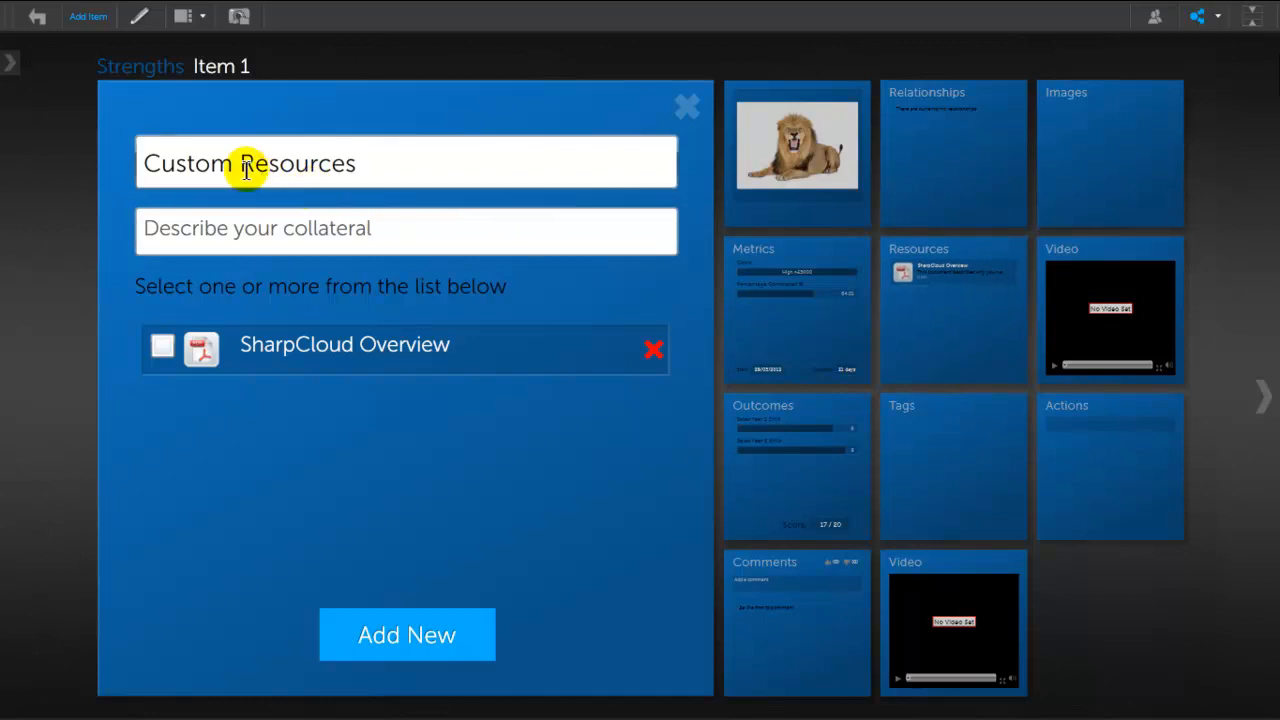
double_click(207, 168)
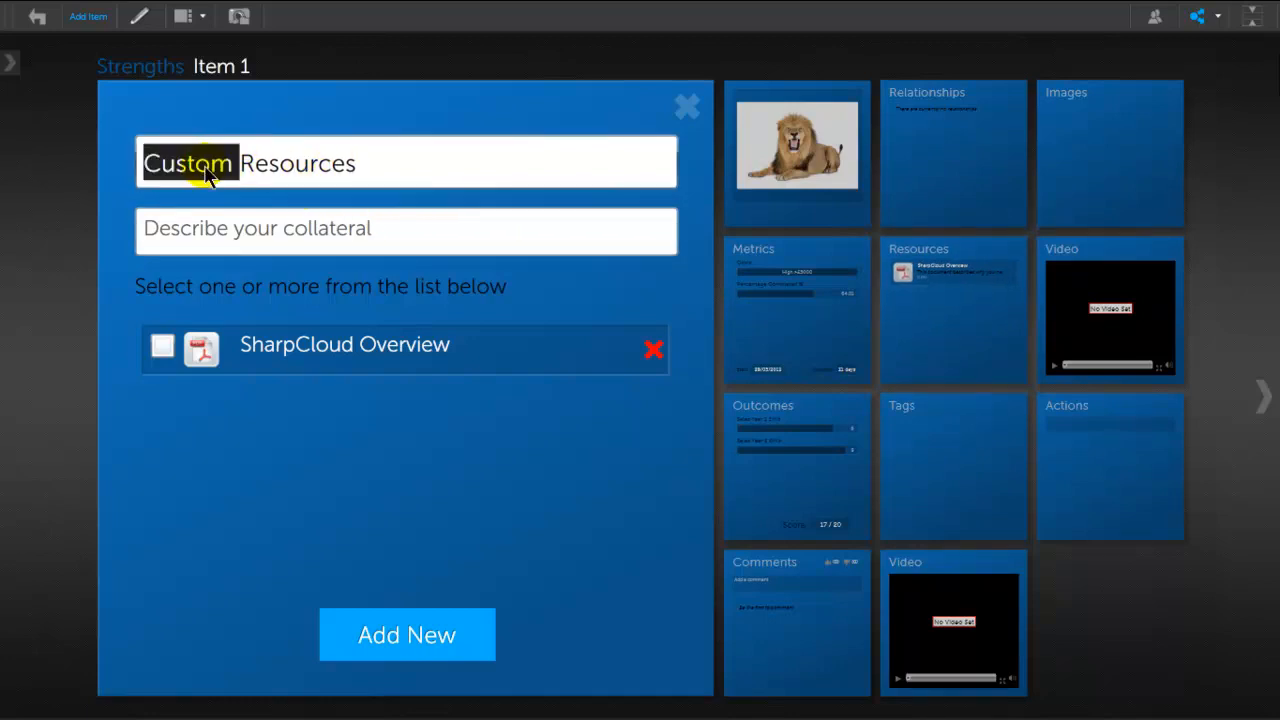
text(PDF)
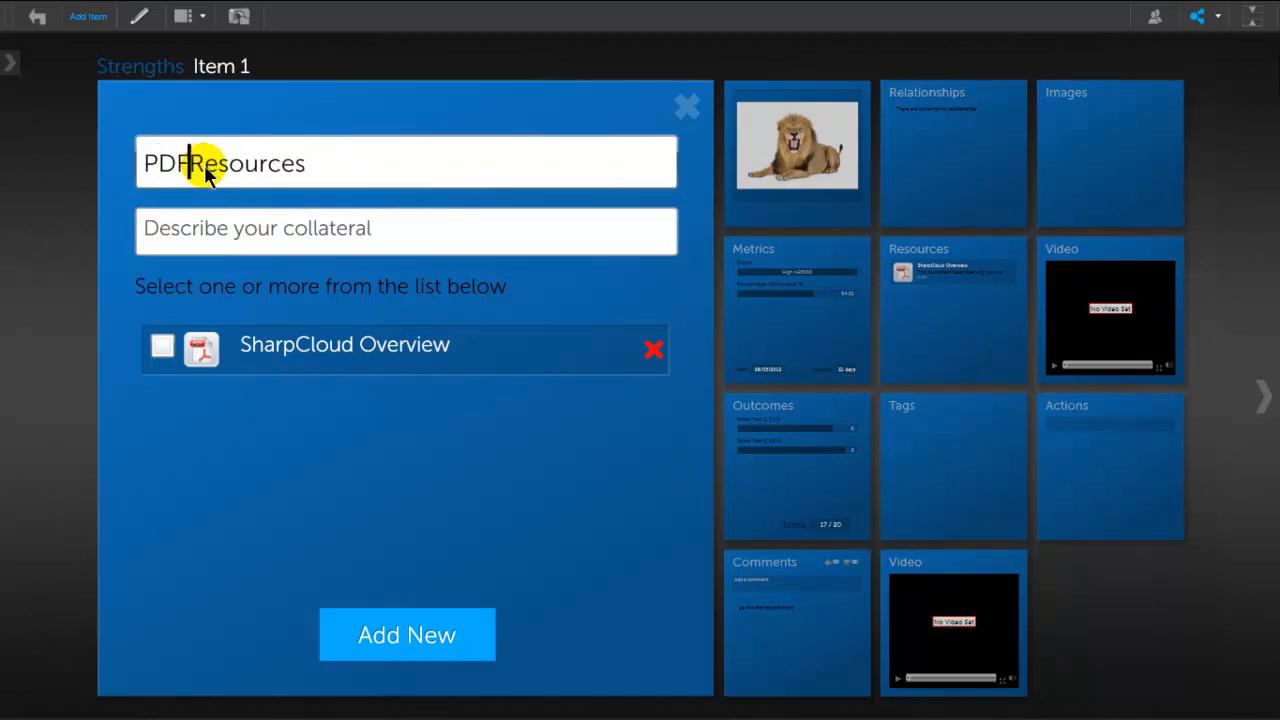
click(160, 344)
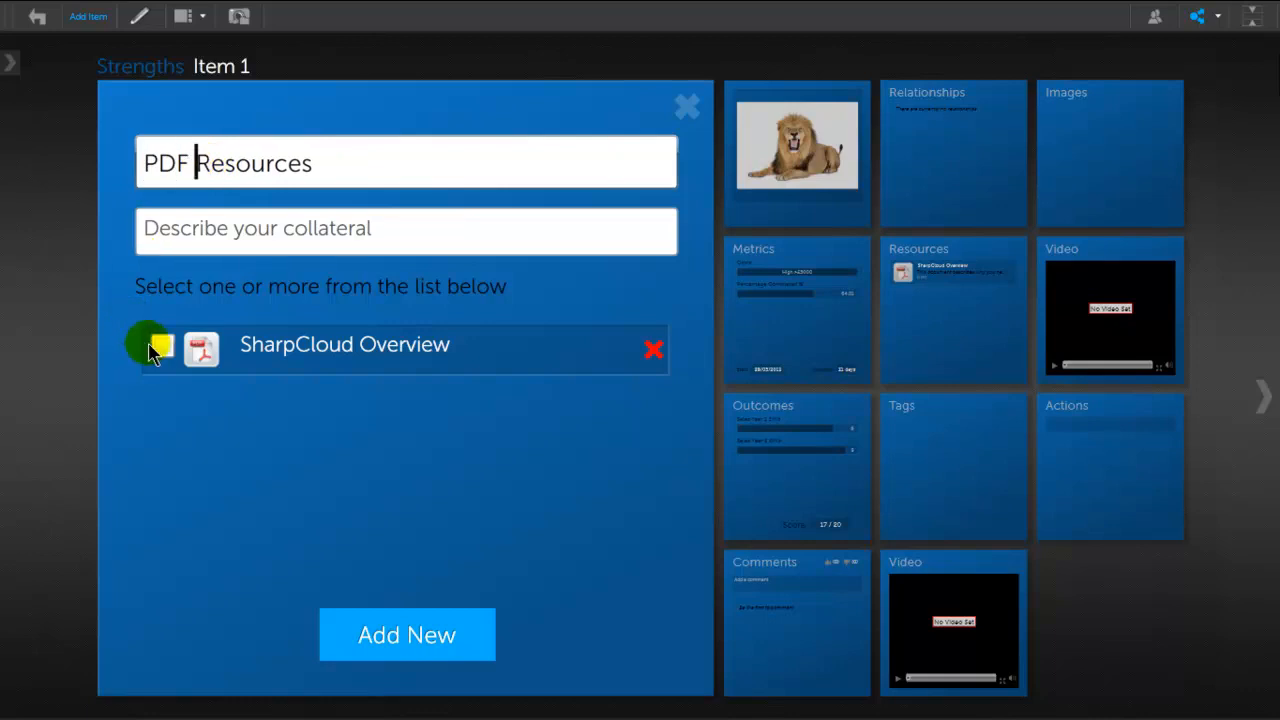
Examine the options for adding a new resource of type File, and dismiss the form without adding one
click(330, 633)
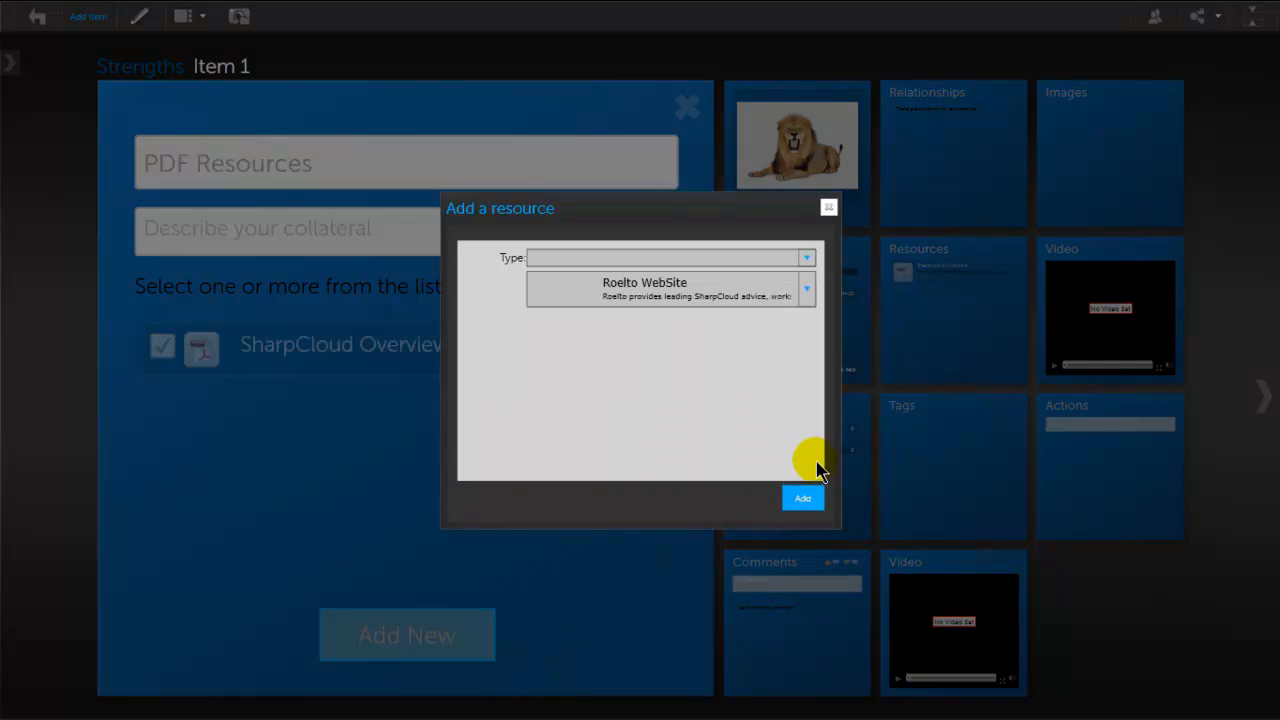
click(802, 256)
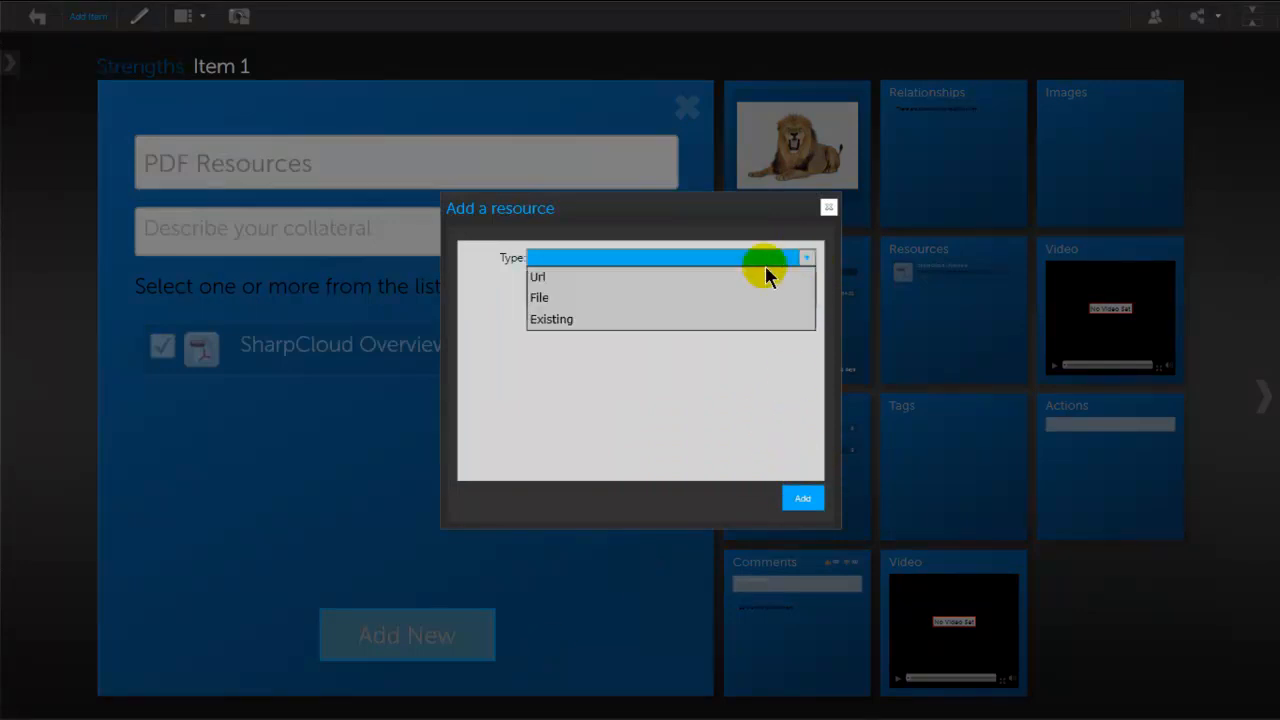
click(541, 298)
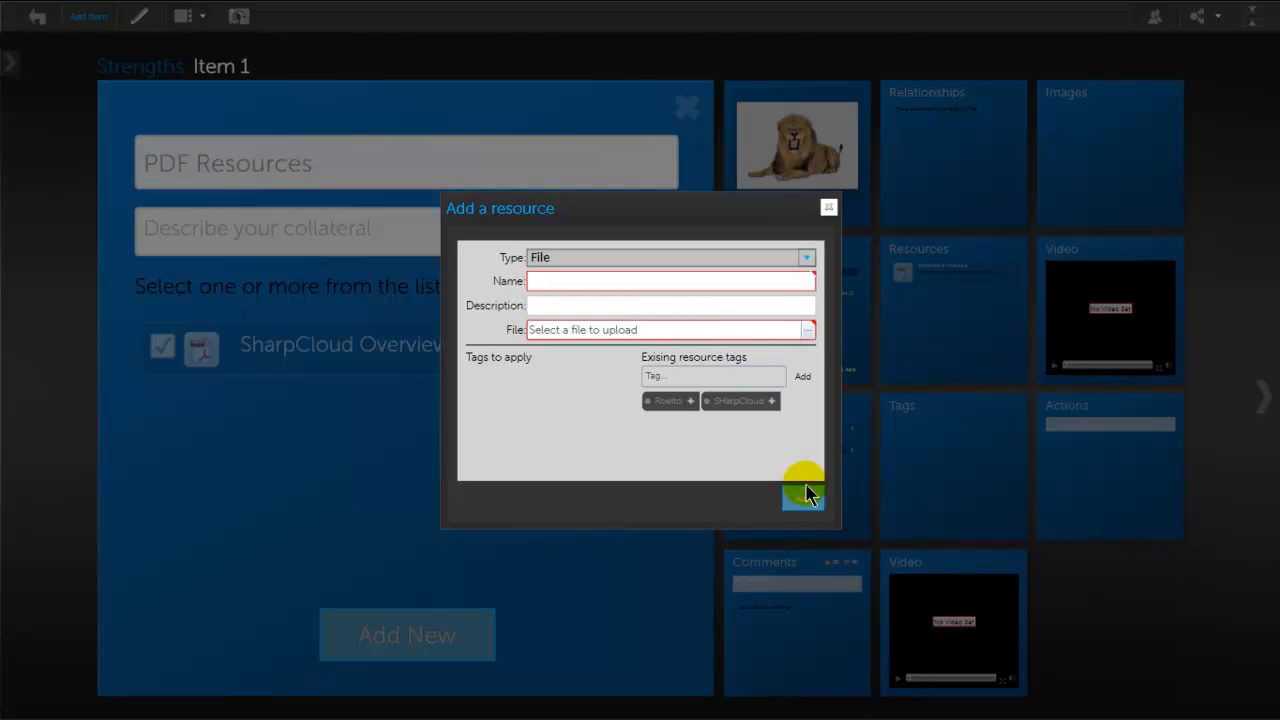
click(828, 209)
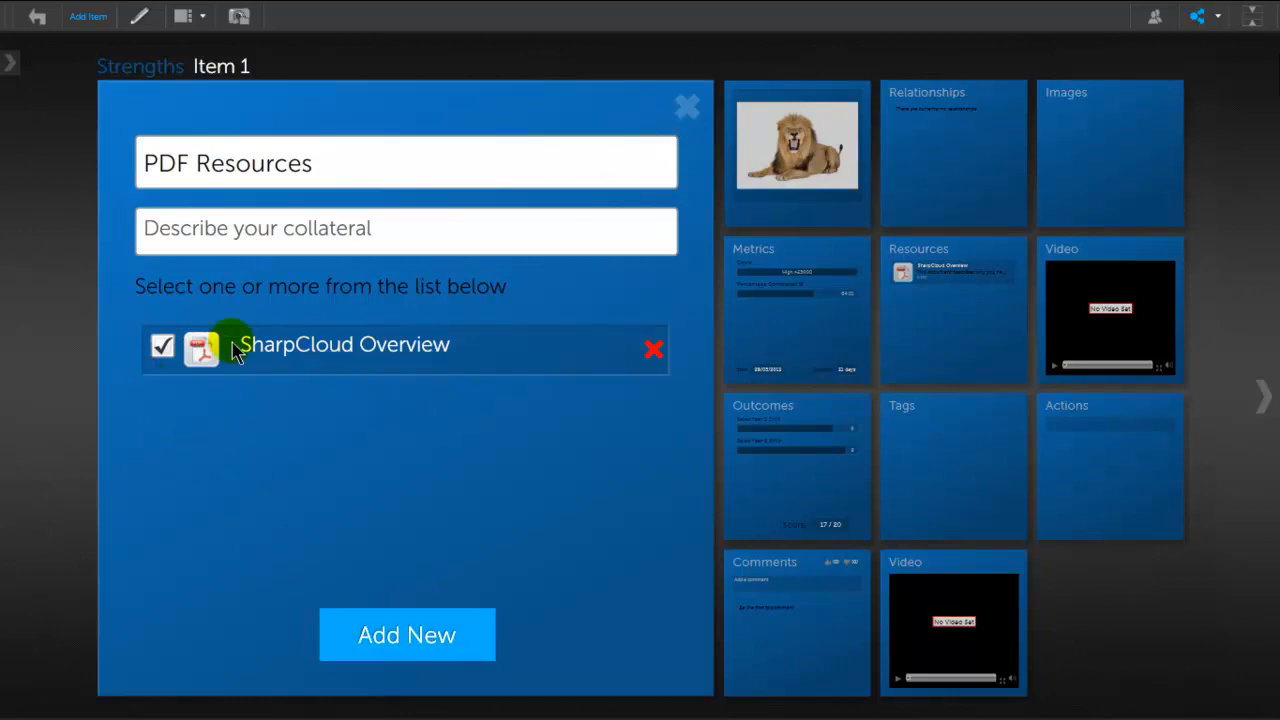
Finish editing the PDF Resources panel, and reopen Item 1 to display its standard Resources panel
click(682, 108)
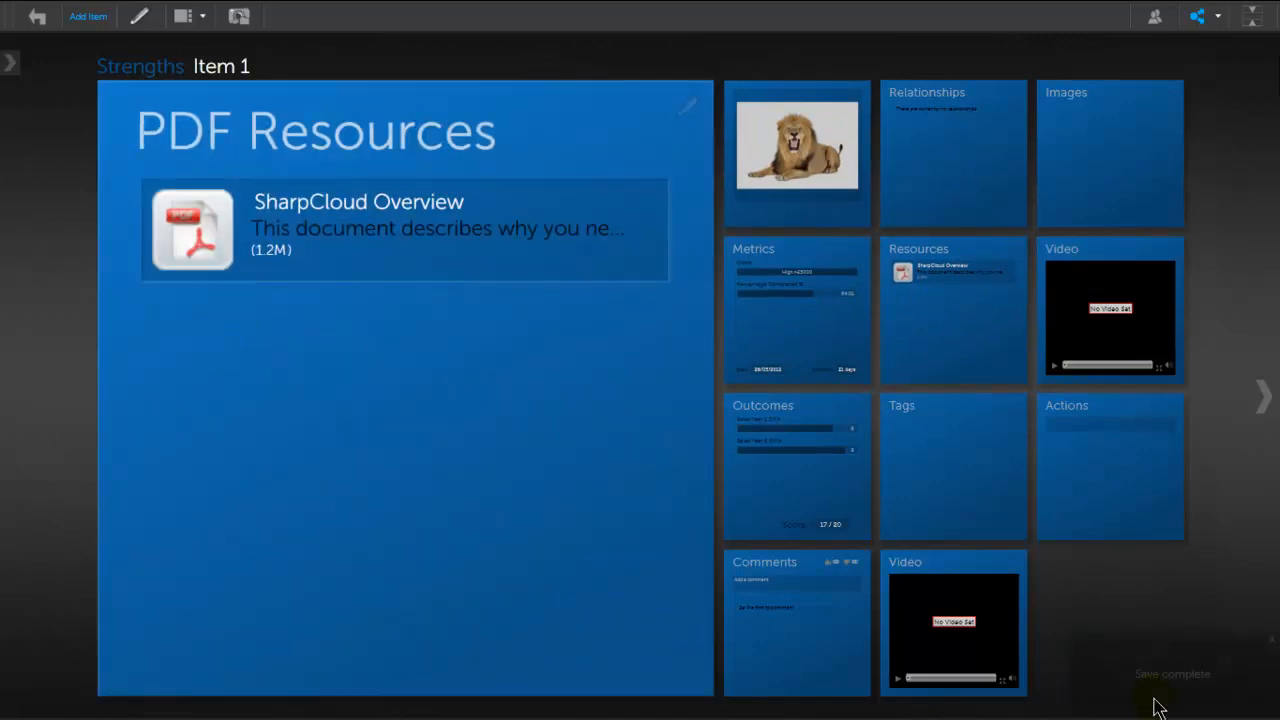
click(1118, 605)
click(391, 178)
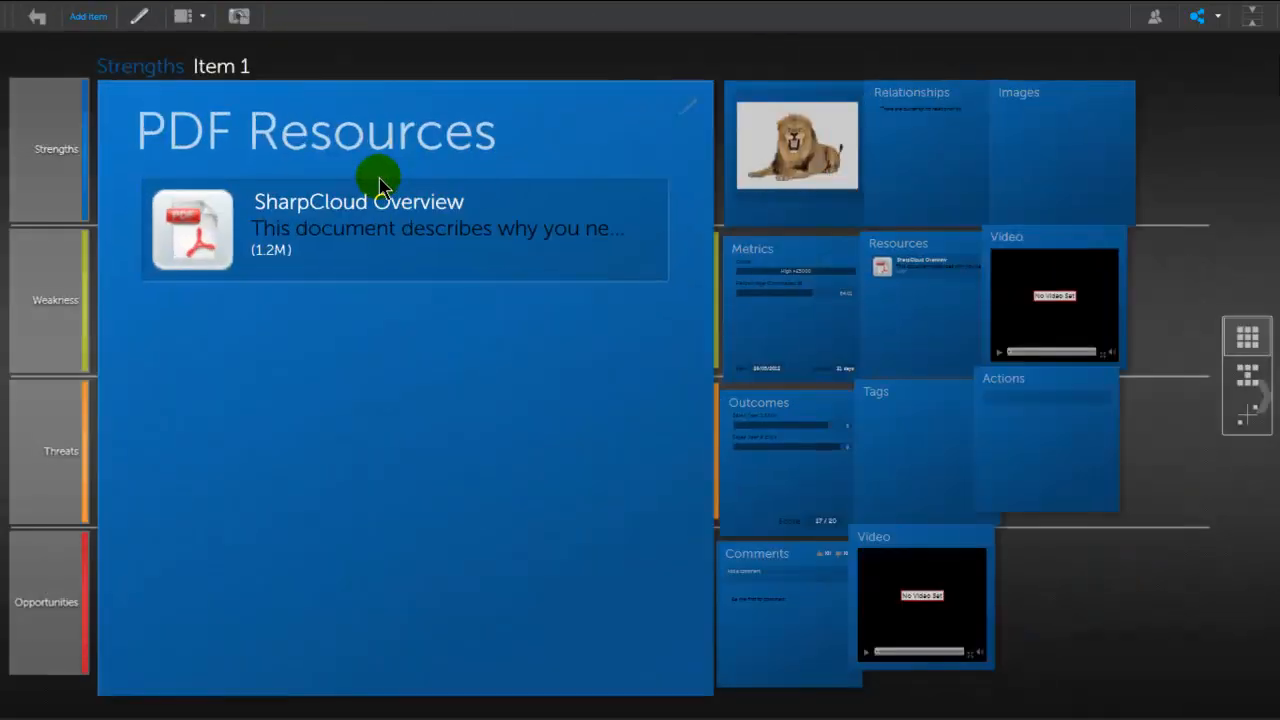
click(953, 351)
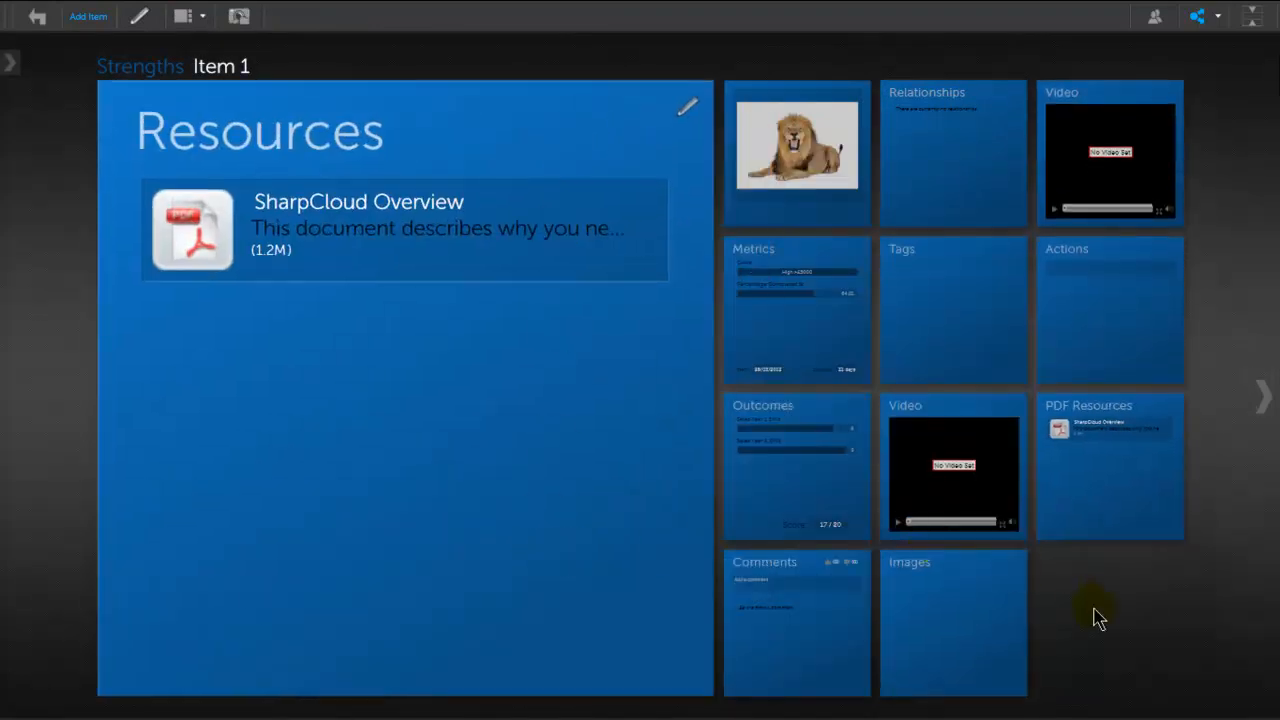
Examine which video types Item 1's Video panel accepts, and leave its editing mode without choosing one
click(988, 495)
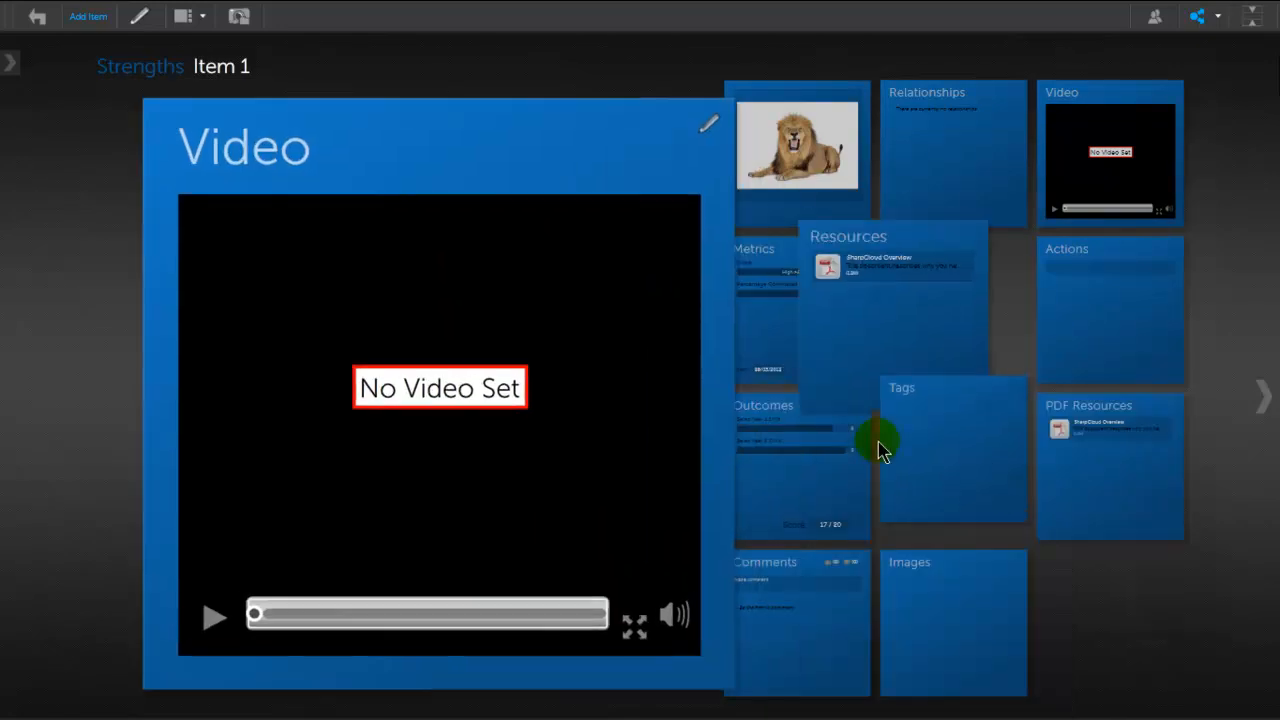
click(684, 106)
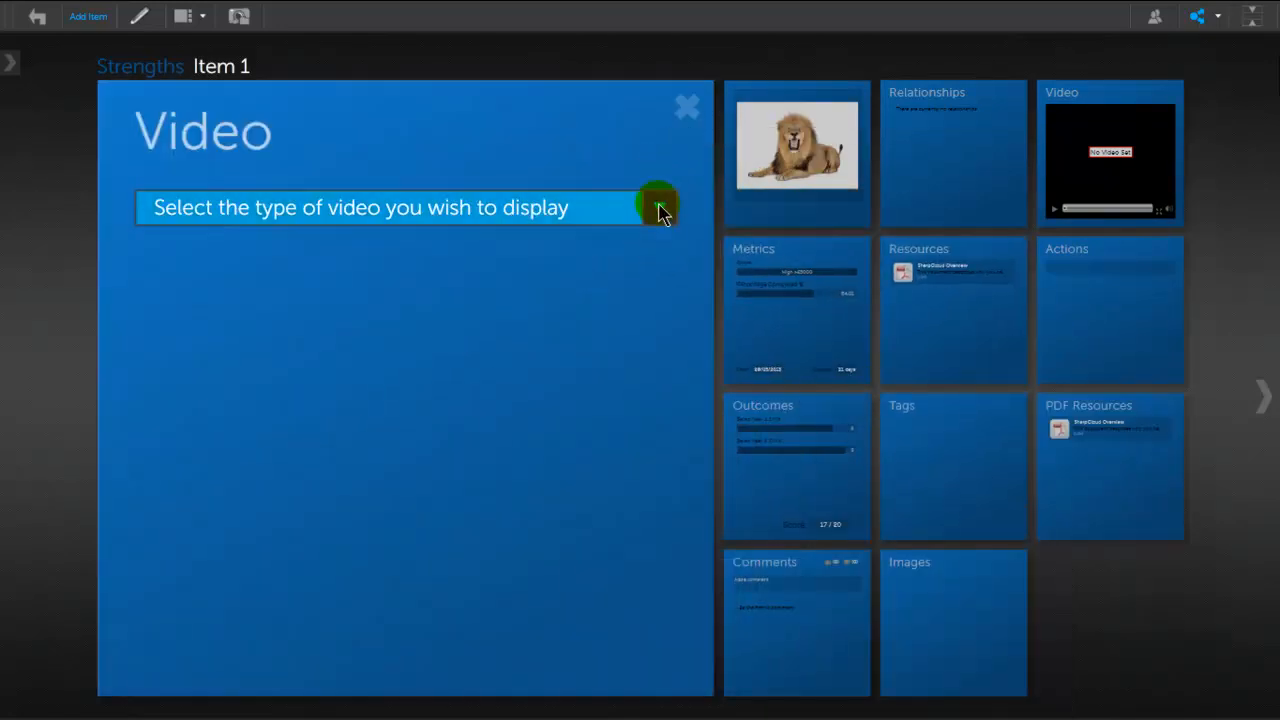
click(658, 207)
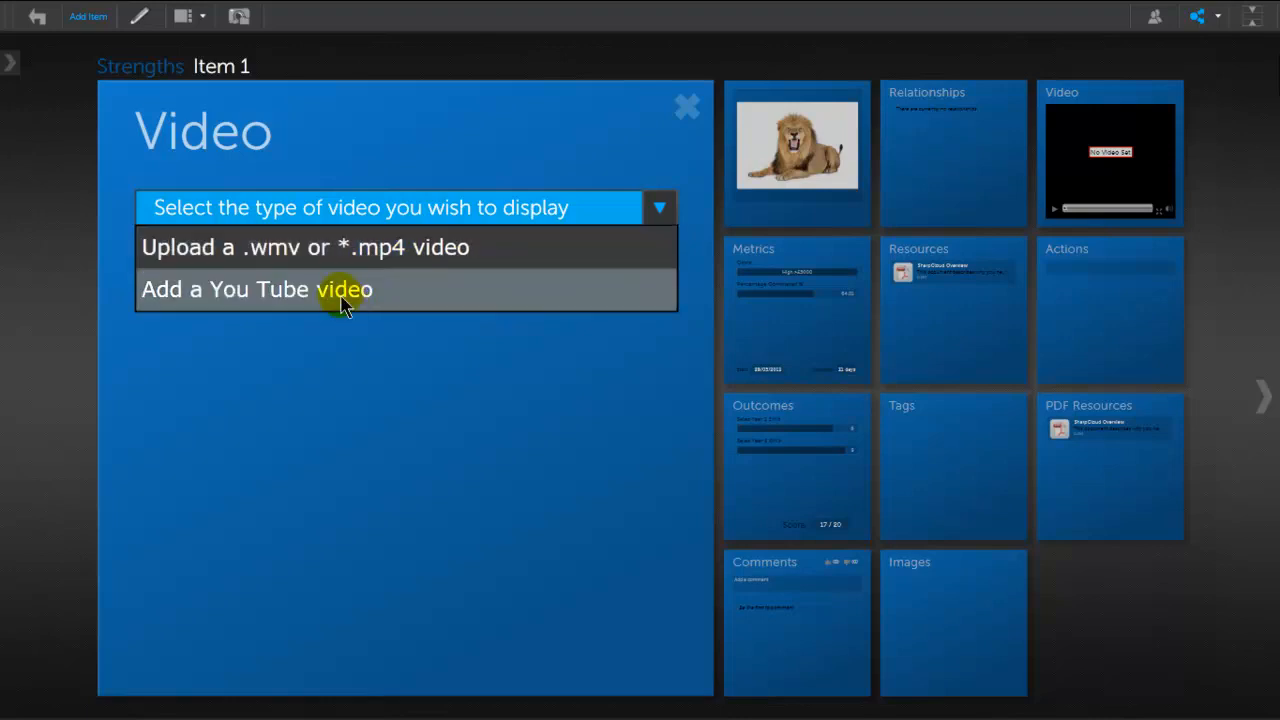
click(1164, 640)
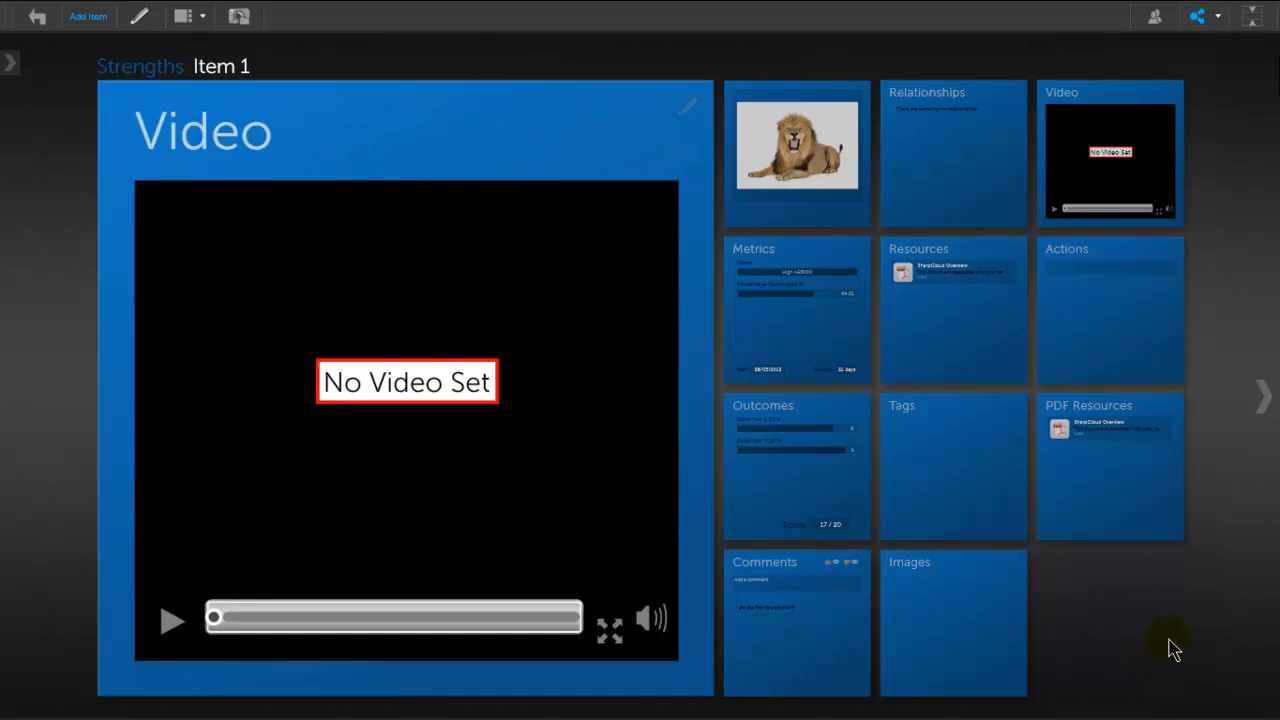
Open the Actions panel of Item 1 for editing and examine its rich text formatting tools
click(1120, 324)
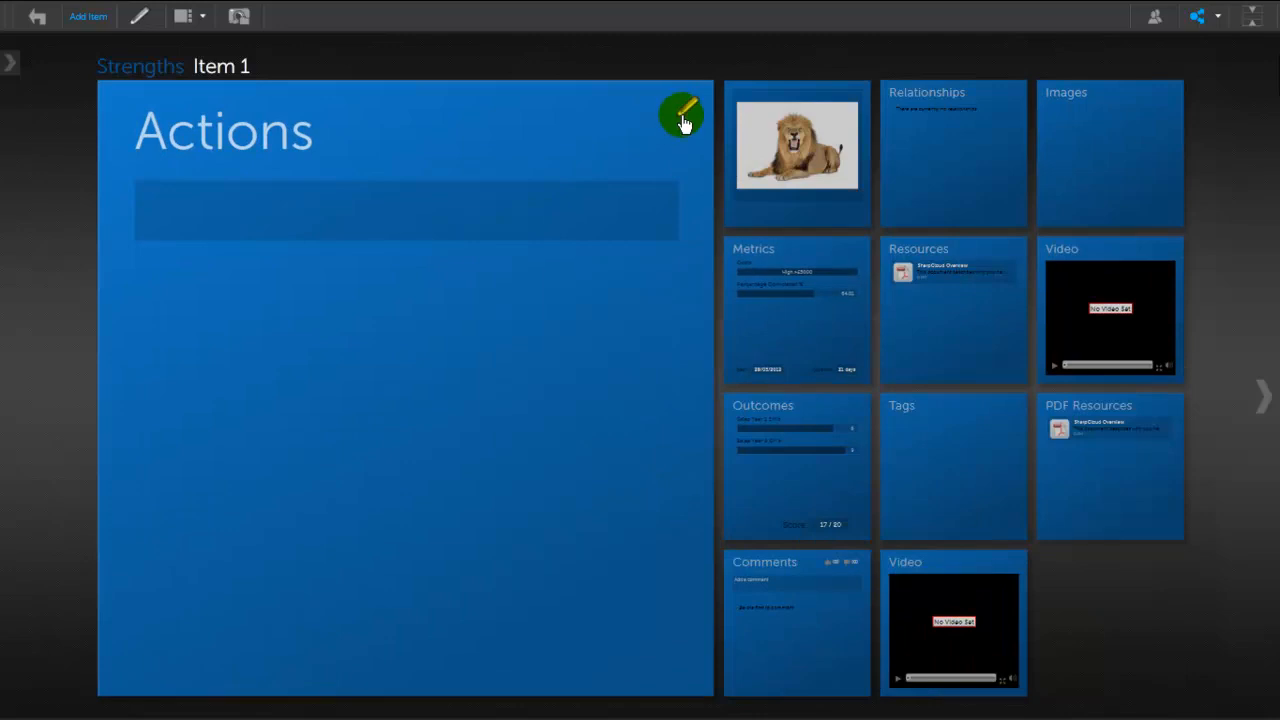
click(683, 118)
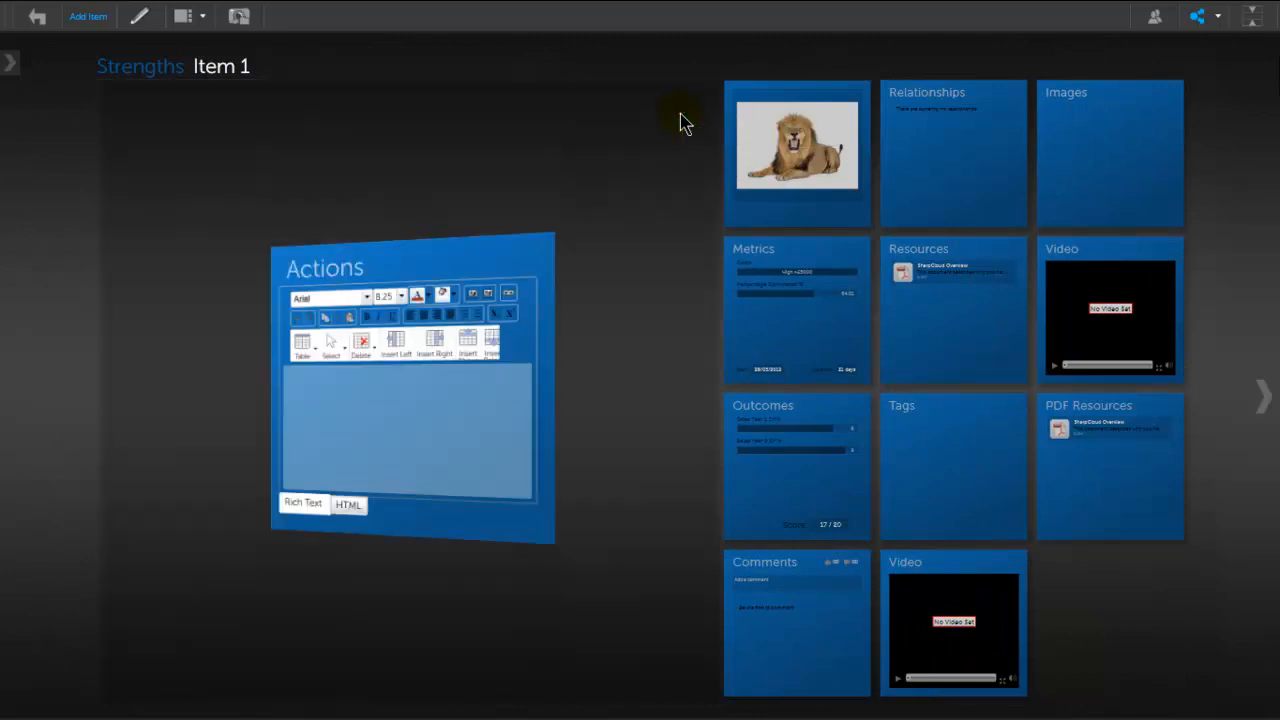
click(217, 479)
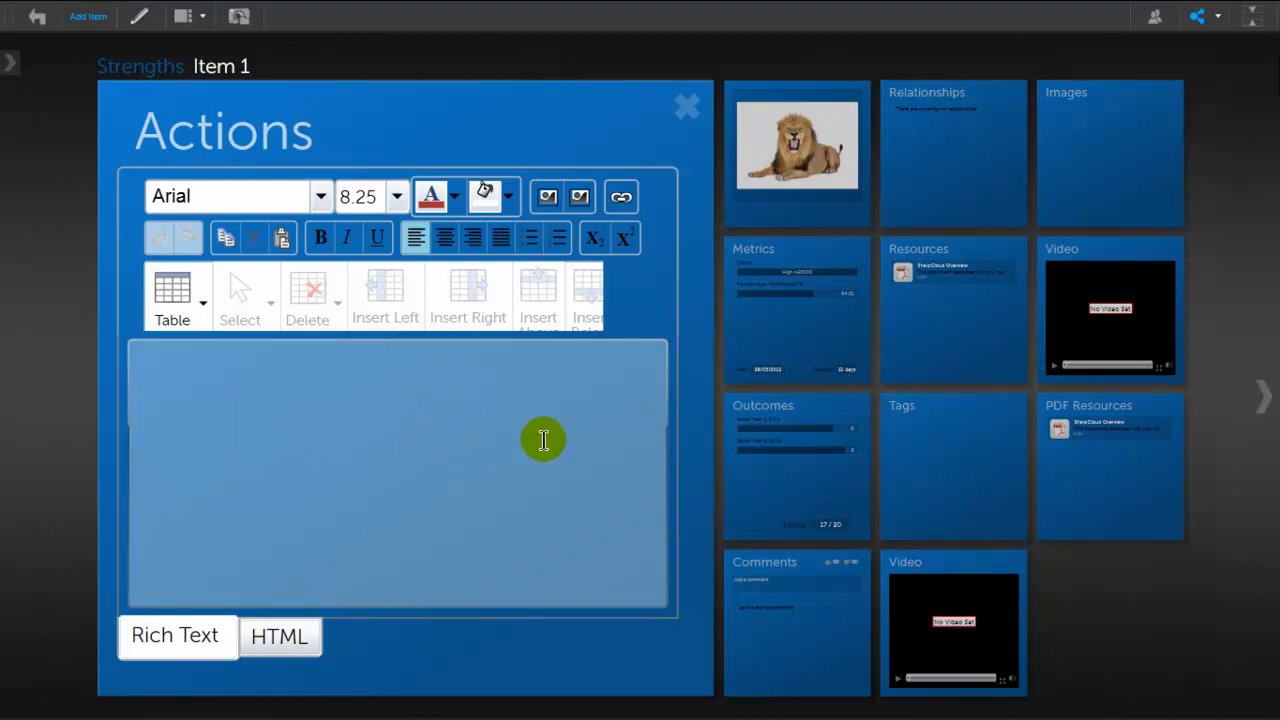
Display Item 1's Comments panel and its comment entry field, and return to the title panel with the lion image
click(781, 636)
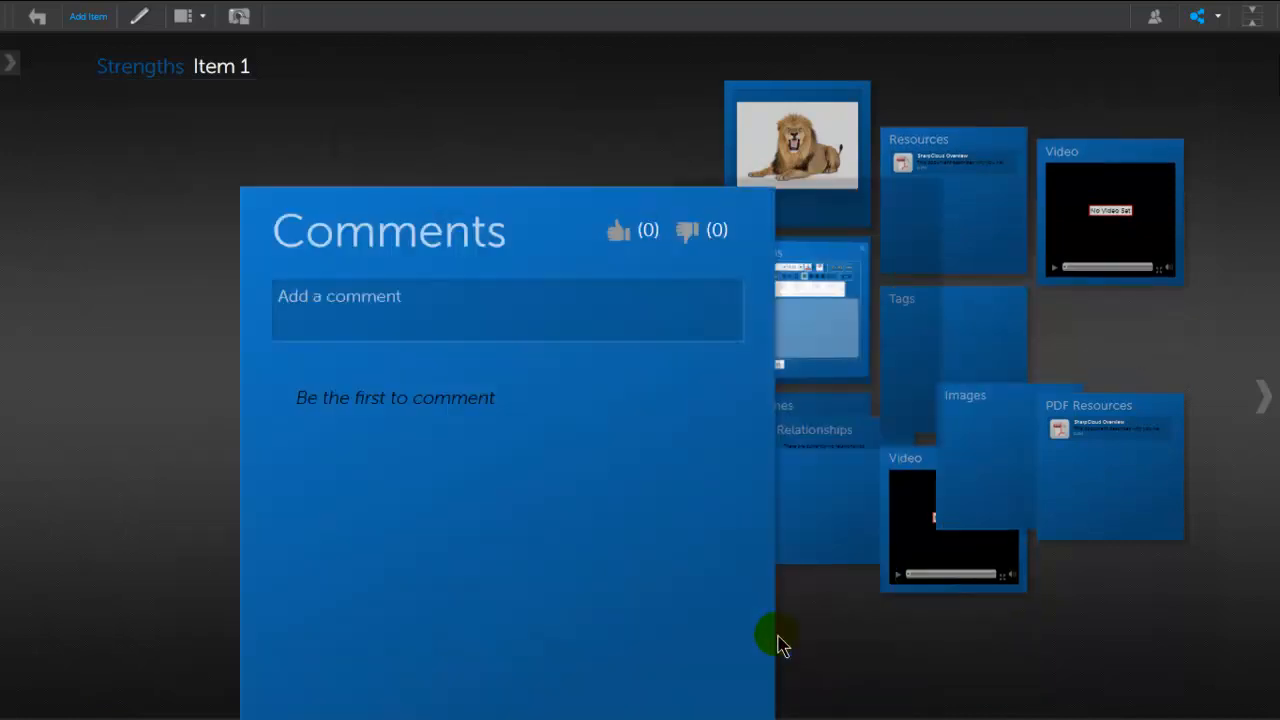
click(163, 200)
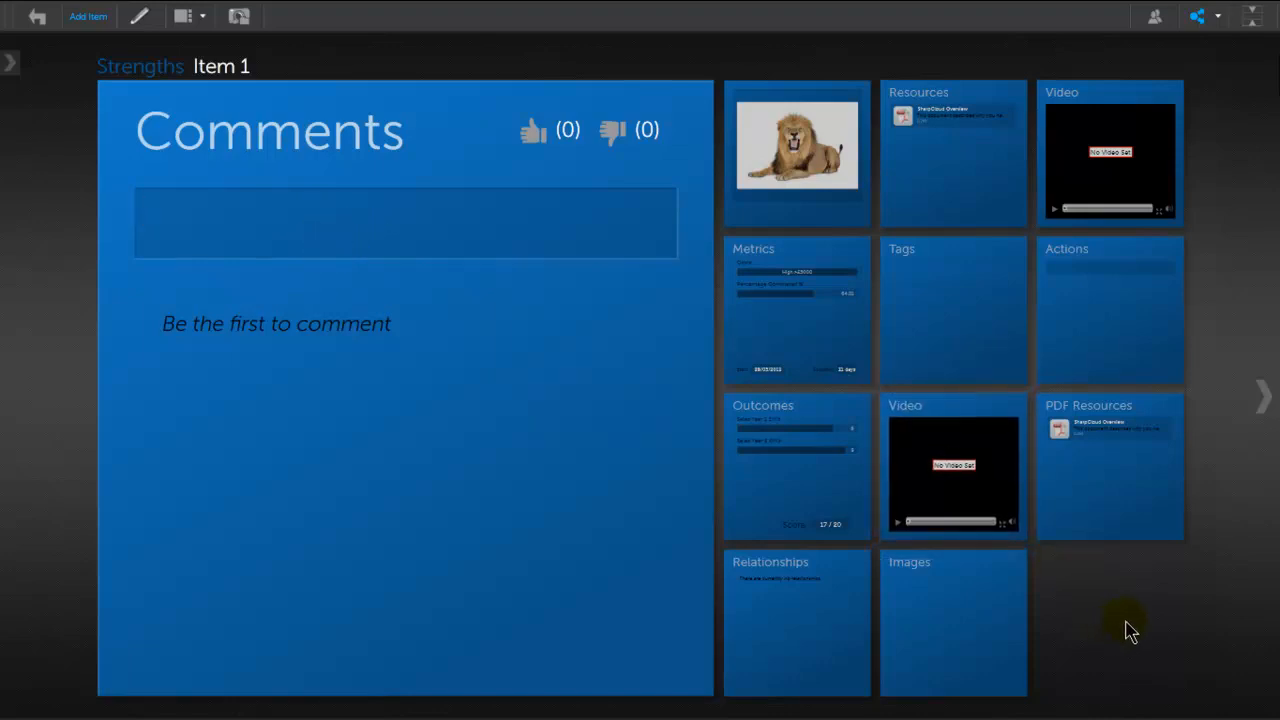
click(800, 165)
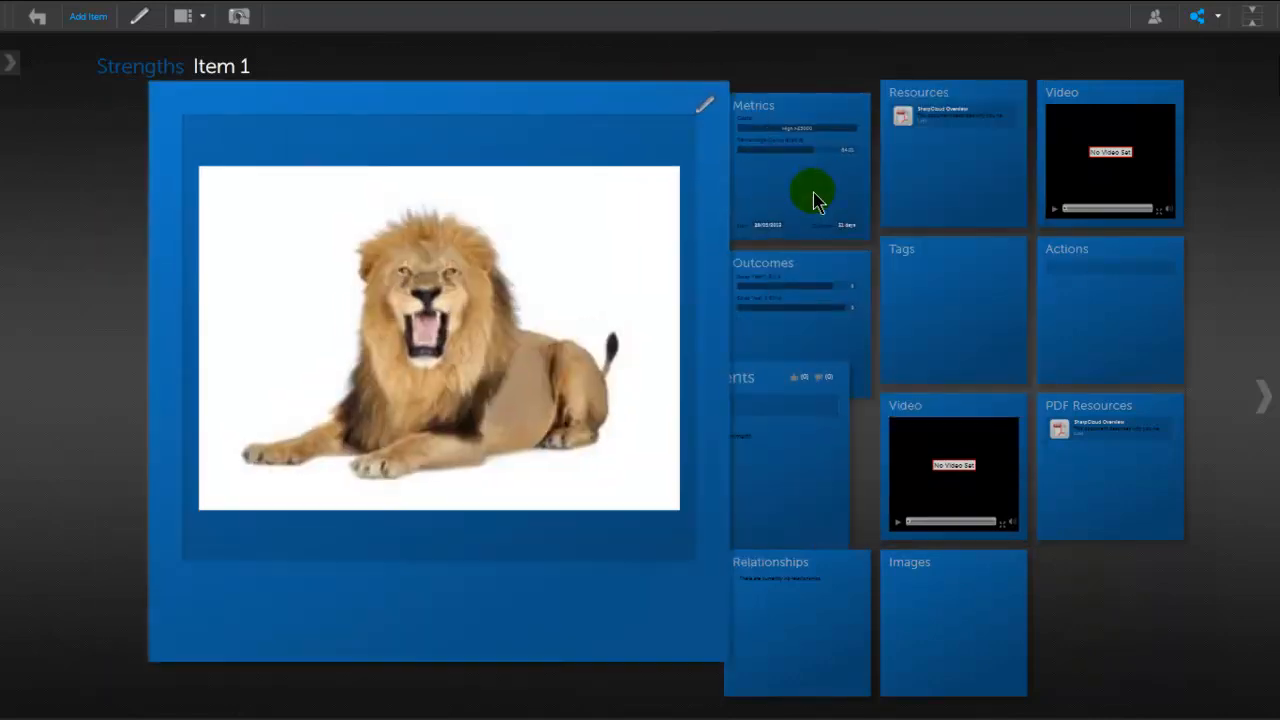